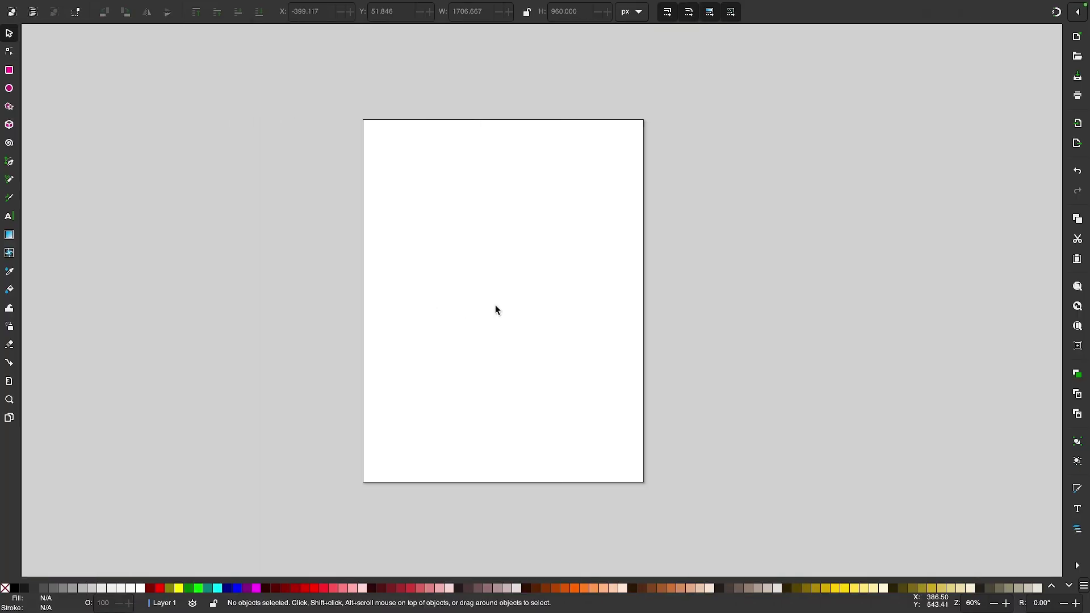
Draw a black rectangle on the page with the Rectangle tool
{"action": "scroll", "coordinate": [495, 305], "scroll_direction": "up", "scroll_amount": 2}
{"action": "scroll", "coordinate": [495, 310], "scroll_direction": "down", "scroll_amount": 1}
{"action": "scroll", "coordinate": [495, 310], "scroll_direction": "right", "scroll_amount": 1}
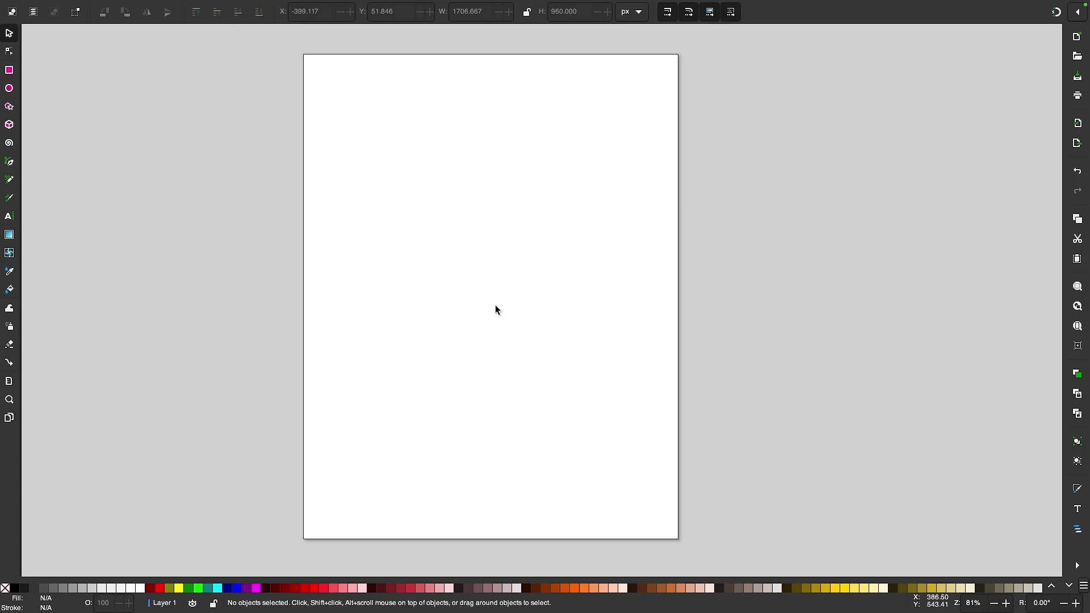
{"action": "scroll", "coordinate": [495, 310], "scroll_direction": "right", "scroll_amount": 1}
{"action": "scroll", "coordinate": [495, 310], "scroll_direction": "up", "scroll_amount": 1}
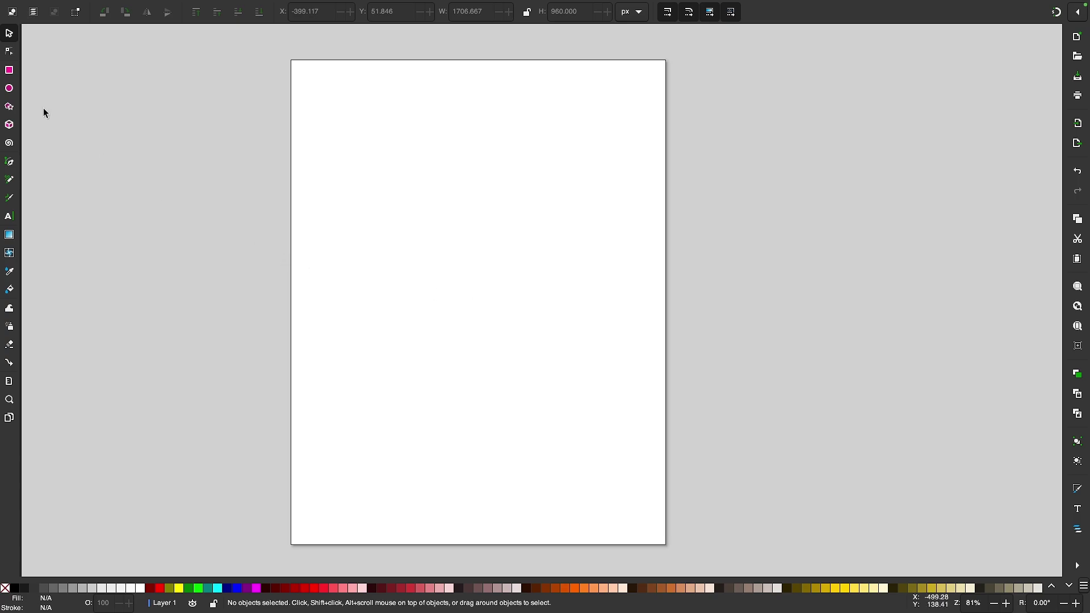
{"action": "left_click", "coordinate": [9, 70]}
{"action": "left_click_drag", "start_coordinate": [337, 116], "coordinate": [574, 419]}
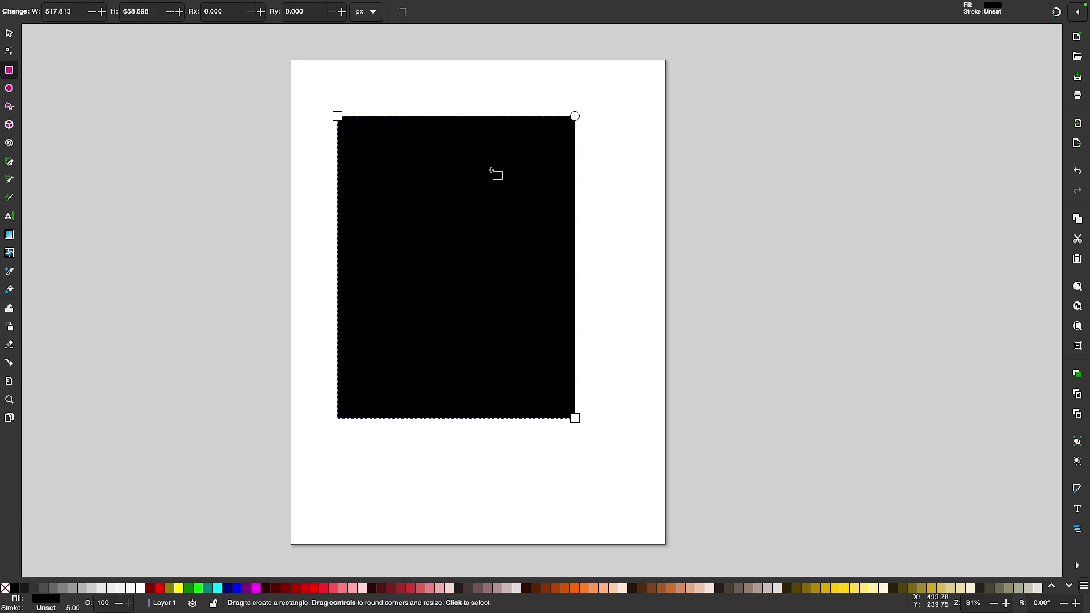
{"action": "scroll", "coordinate": [483, 259], "scroll_direction": "right", "scroll_amount": 2}
{"action": "scroll", "coordinate": [484, 259], "scroll_direction": "up", "scroll_amount": 2}
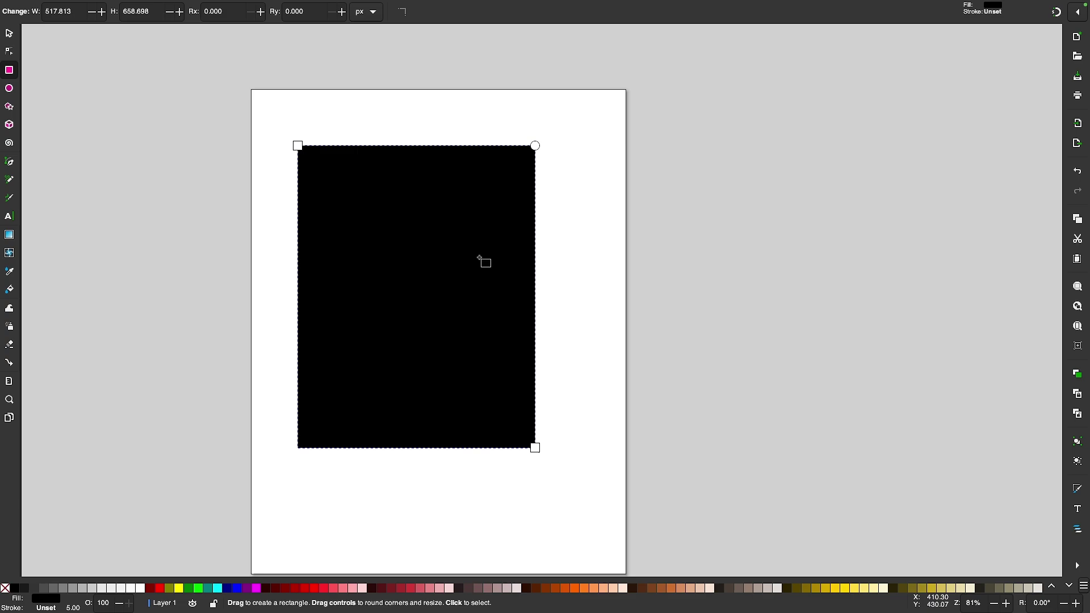
Resize the rectangle to 1080 px wide and 1350 px tall, with units kept in pixels
{"action": "left_click", "coordinate": [9, 33]}
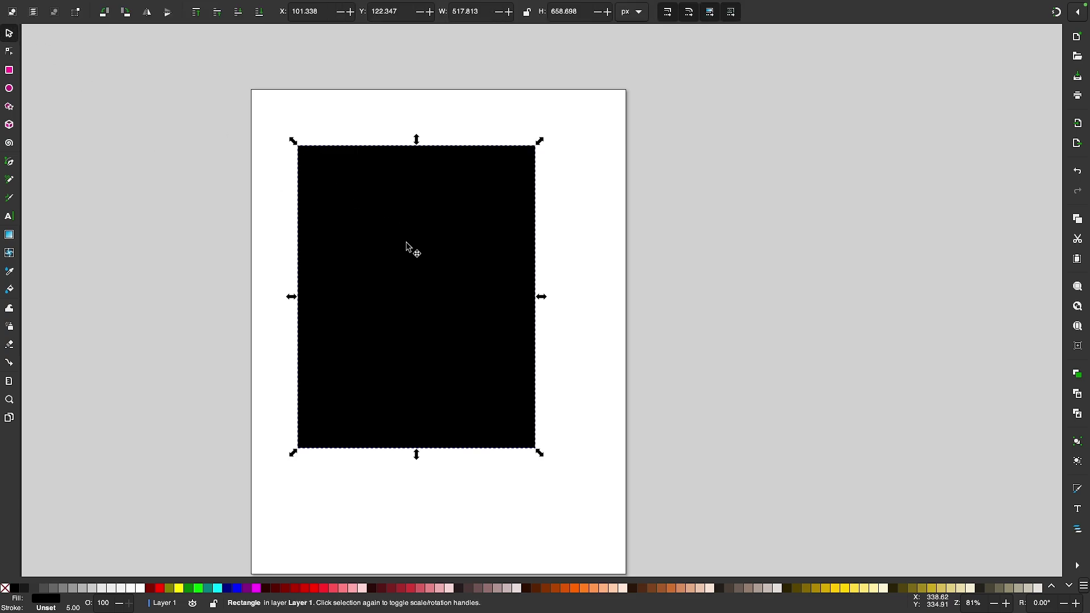
{"action": "scroll", "coordinate": [406, 246], "scroll_direction": "up", "scroll_amount": 1}
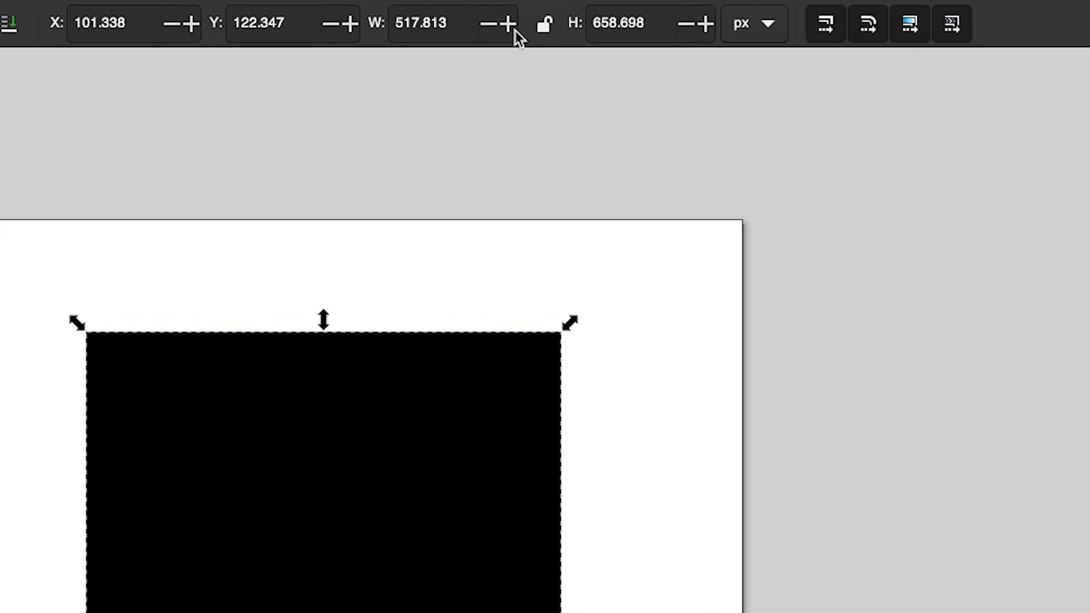
{"action": "double_click", "coordinate": [439, 21]}
{"action": "key", "text": "Escape"}
{"action": "left_click", "coordinate": [781, 23]}
{"action": "left_click", "coordinate": [763, 25]}
{"action": "double_click", "coordinate": [427, 23]}
{"action": "type", "text": "1080"}
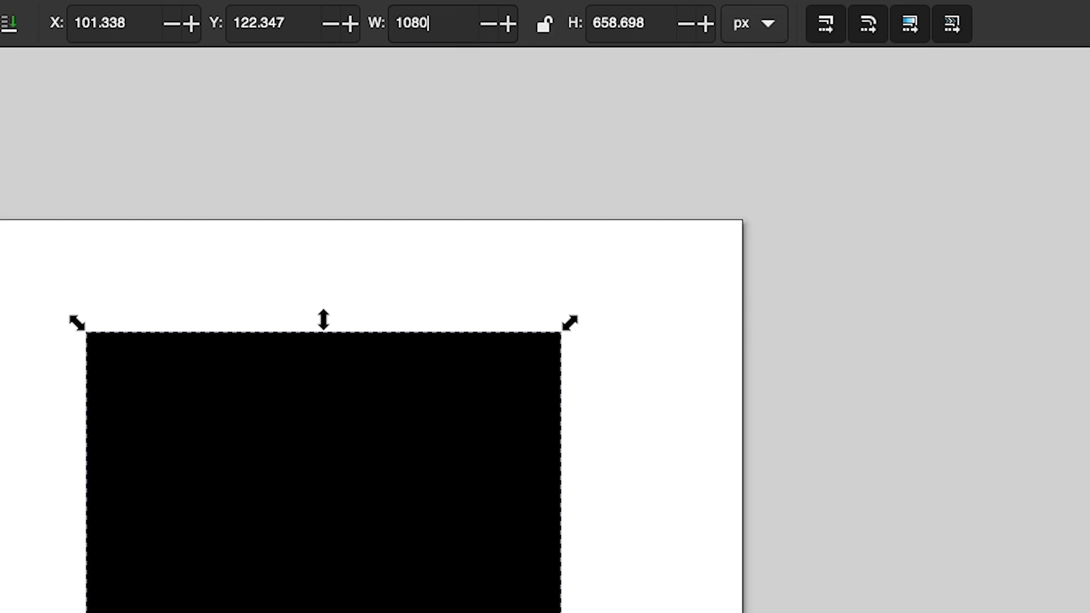
{"action": "key", "text": "Return"}
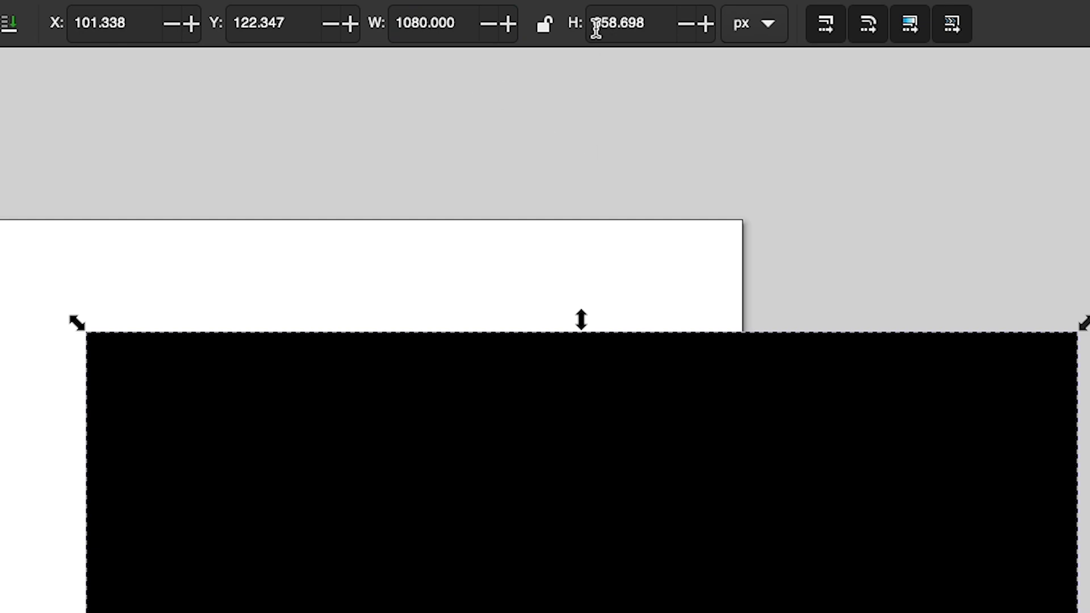
{"action": "double_click", "coordinate": [624, 21]}
{"action": "type", "text": "1350"}
{"action": "key", "text": "Return"}
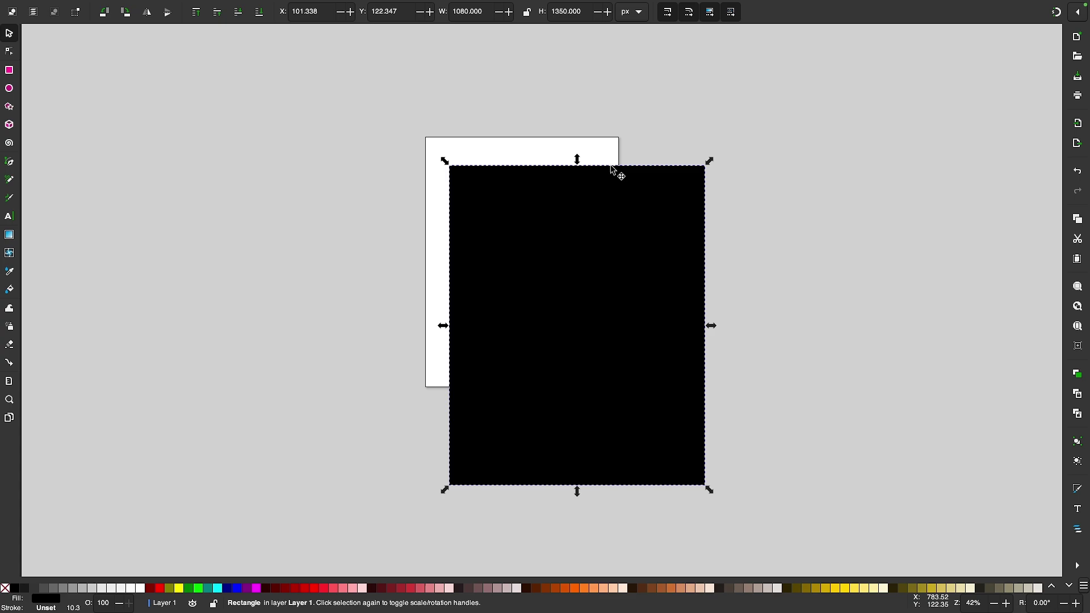
Resize the page to fit the 1080×1350 black rectangle with Shift+Ctrl+R
{"action": "left_click_drag", "start_coordinate": [603, 203], "coordinate": [503, 199]}
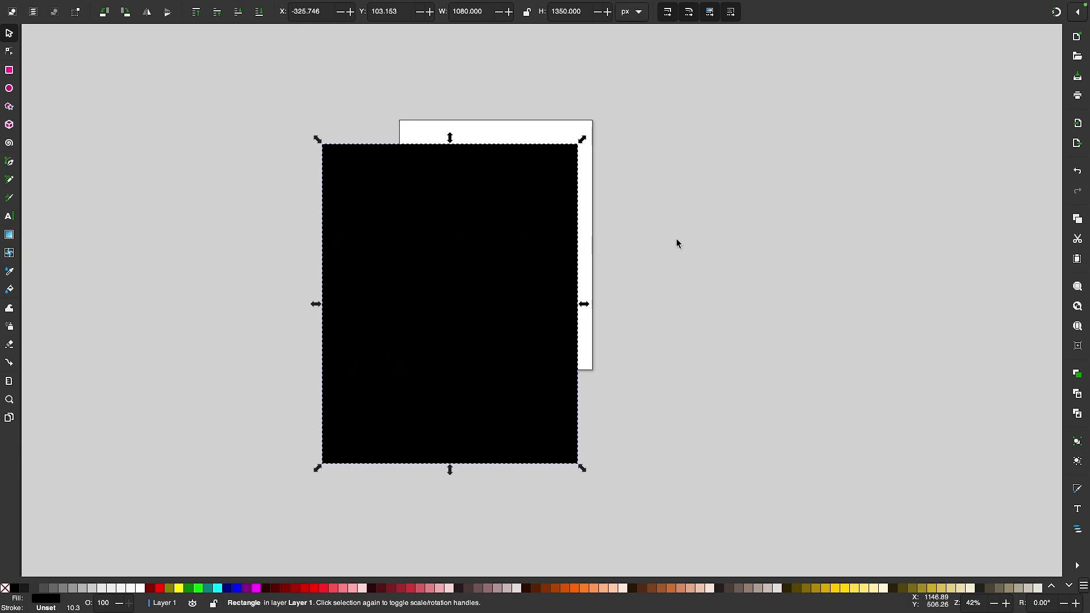
{"action": "scroll", "coordinate": [496, 227], "scroll_direction": "right", "scroll_amount": 2}
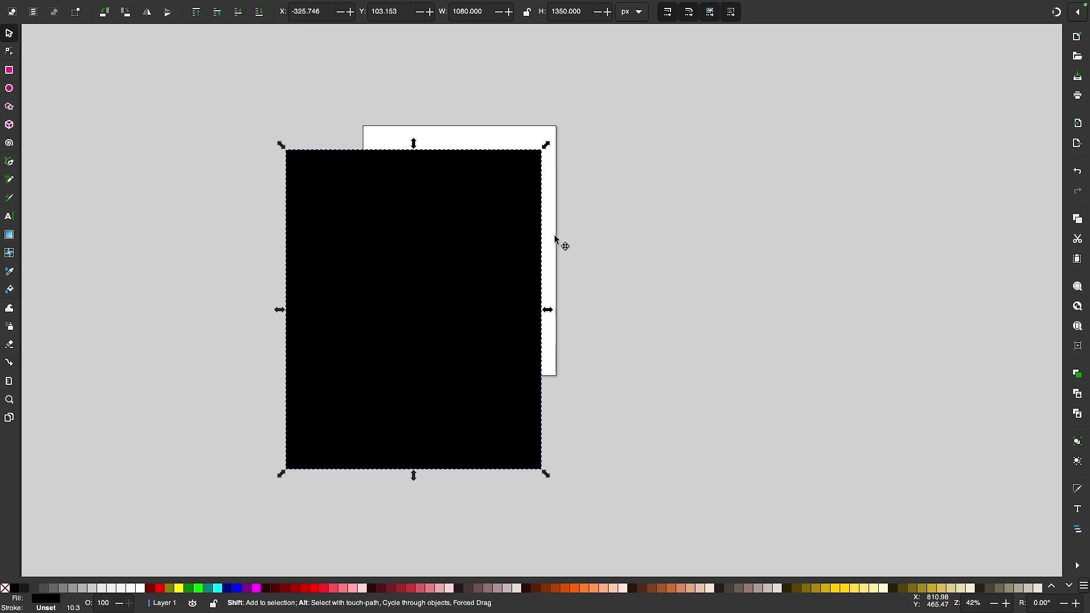
{"action": "key", "text": "ctrl+shift+r"}
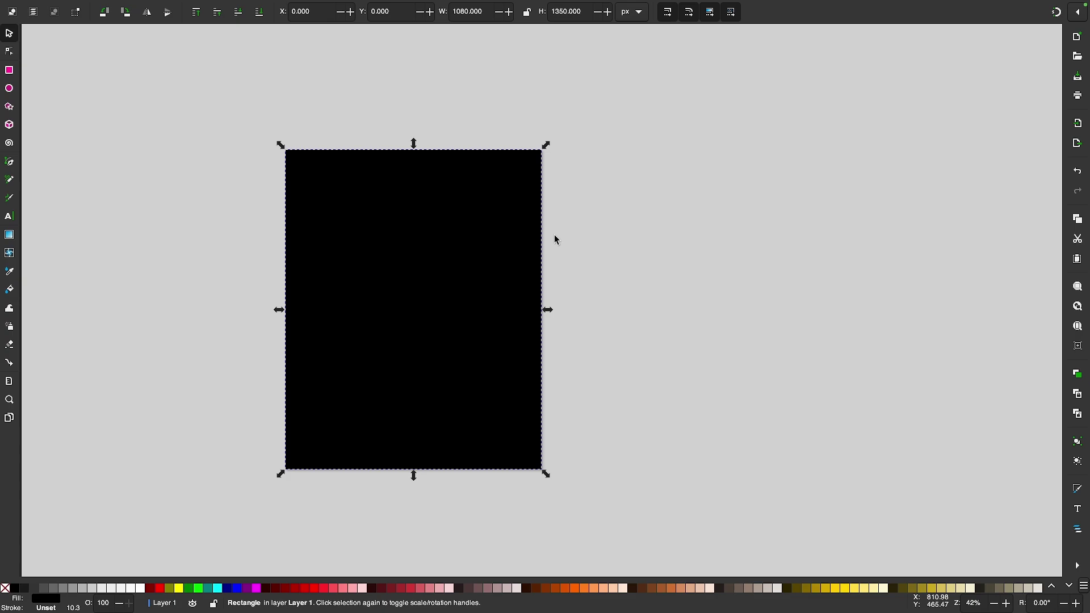
Move the black rectangle off the page to the lower left
{"action": "left_click_drag", "start_coordinate": [497, 253], "coordinate": [235, 311]}
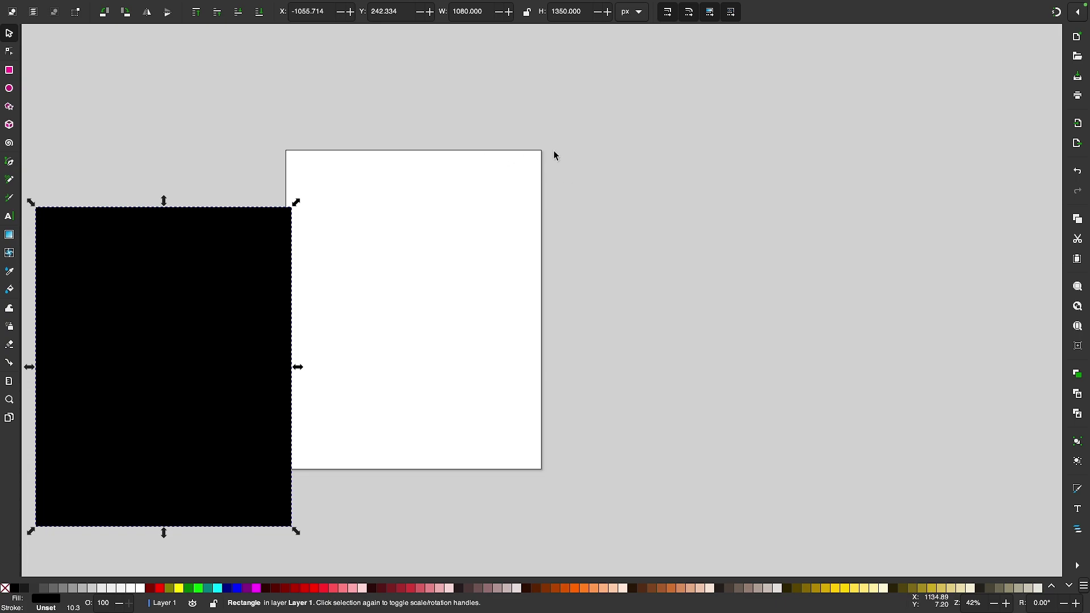
{"action": "scroll", "coordinate": [553, 151], "scroll_direction": "up", "scroll_amount": 2, "text": "ctrl"}
{"action": "scroll", "coordinate": [515, 161], "scroll_direction": "down", "scroll_amount": 2, "text": "ctrl"}
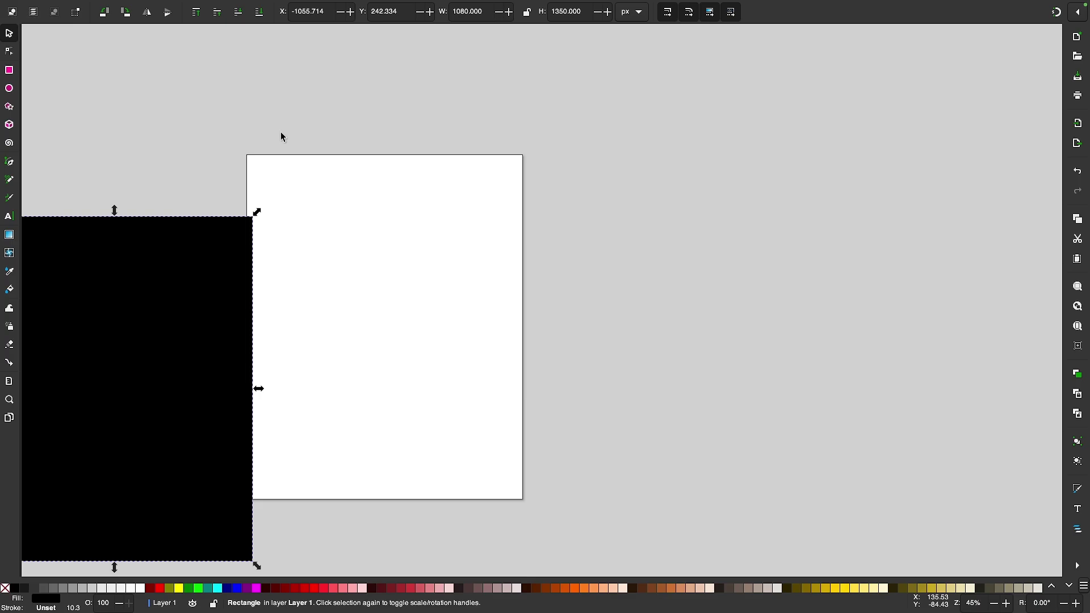
Uncheck Show shadow and Border in Document Properties, then close the dialog
{"action": "mouse_move", "coordinate": [131, 4]}
{"action": "left_click", "coordinate": [85, 7]}
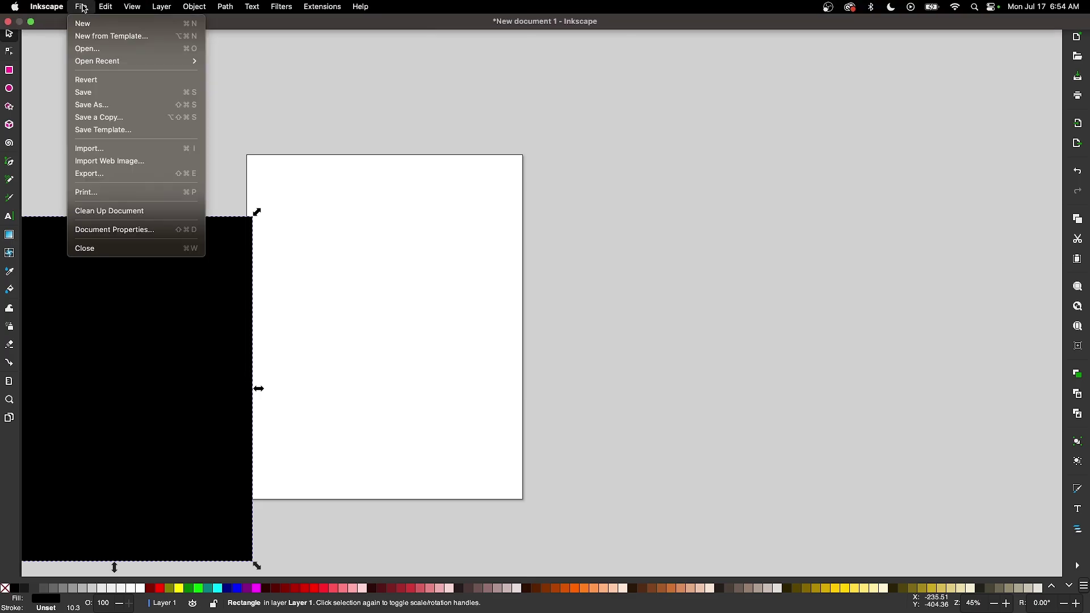
{"action": "left_click", "coordinate": [131, 235]}
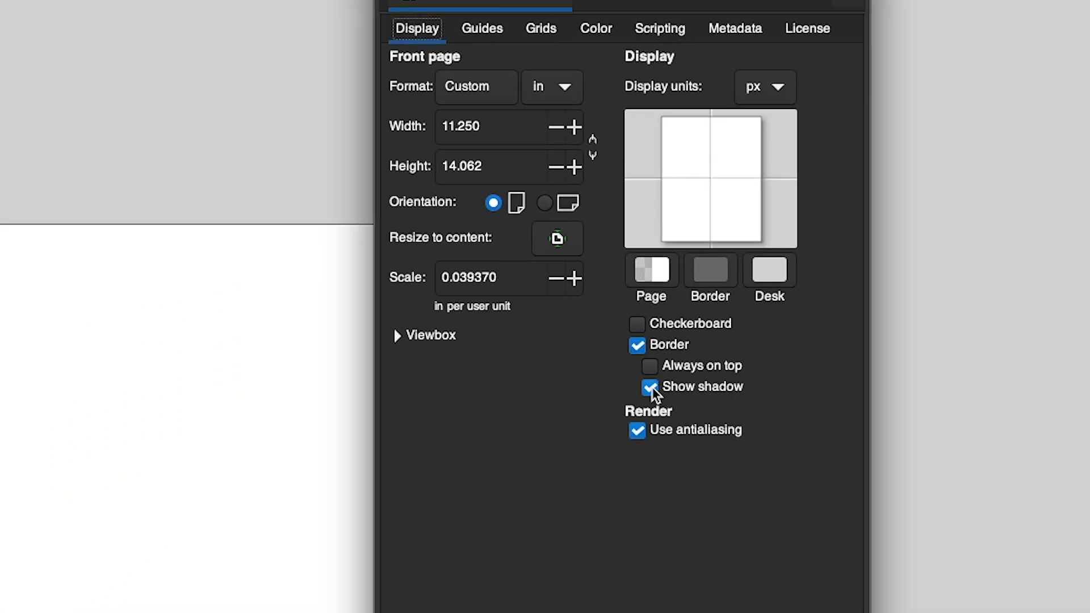
{"action": "left_click", "coordinate": [650, 388]}
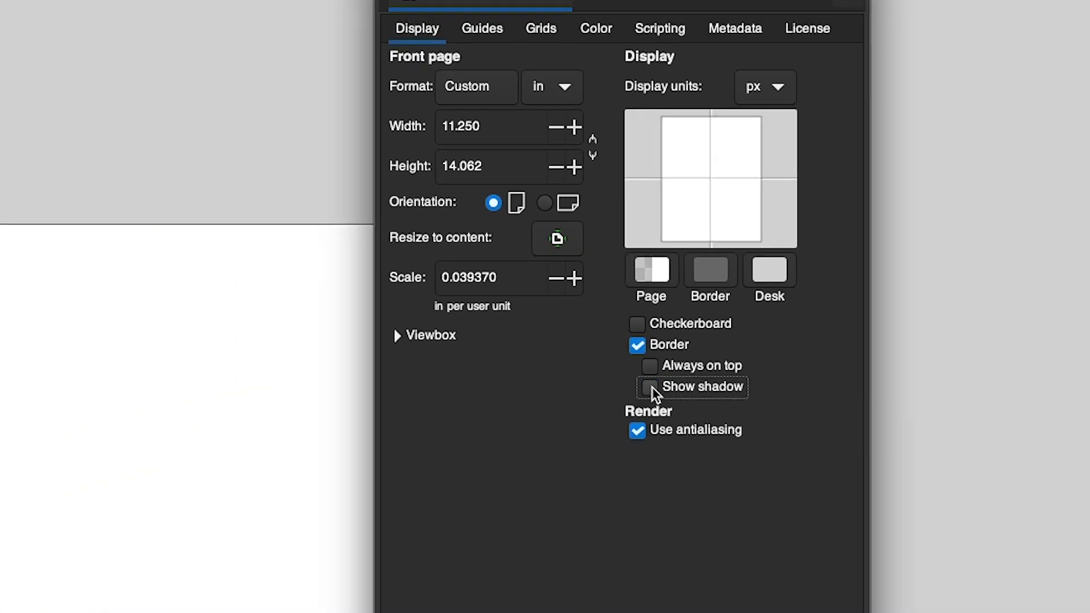
{"action": "left_click", "coordinate": [638, 346]}
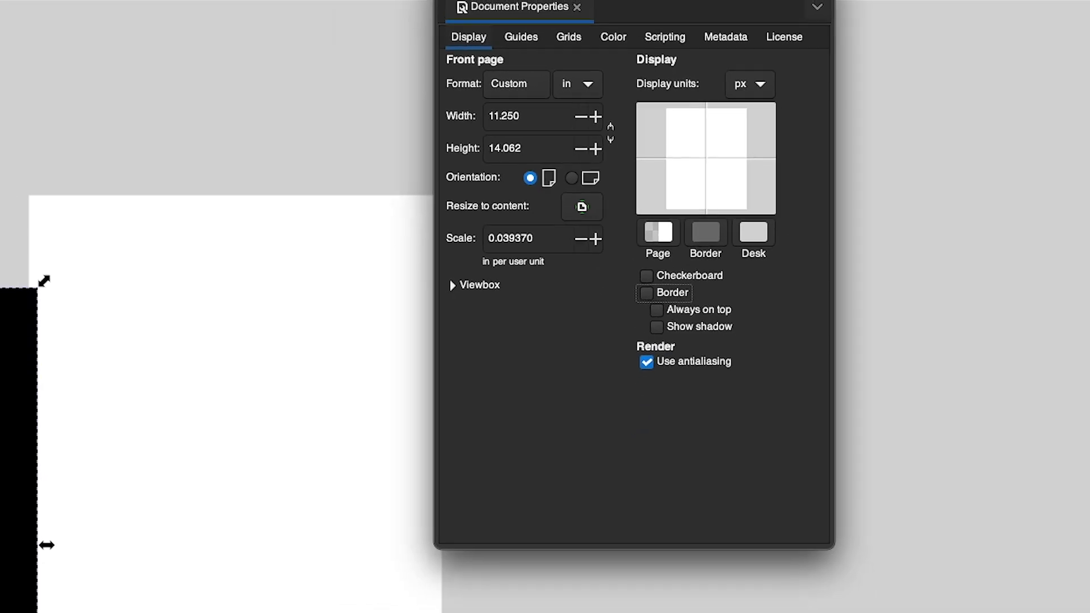
{"action": "key", "text": "ctrl+shift+d"}
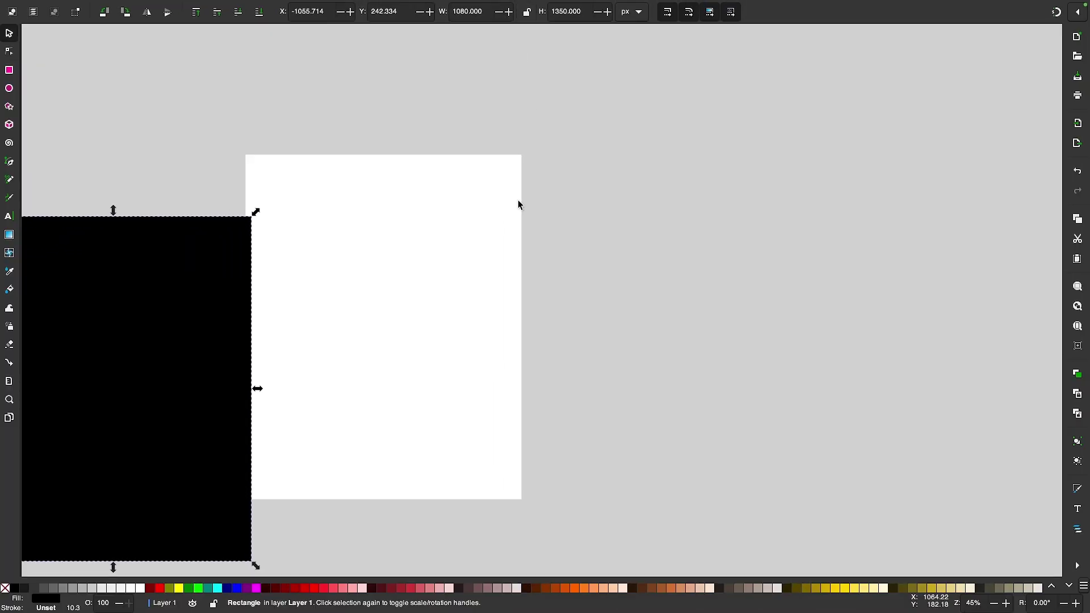
Move the black rectangle beside the page's right edge and enable snapping
{"action": "scroll", "coordinate": [517, 204], "scroll_direction": "down", "scroll_amount": 1}
{"action": "scroll", "coordinate": [518, 204], "scroll_direction": "right", "scroll_amount": 1}
{"action": "scroll", "coordinate": [517, 204], "scroll_direction": "down", "scroll_amount": 1}
{"action": "left_click_drag", "start_coordinate": [172, 295], "coordinate": [749, 304]}
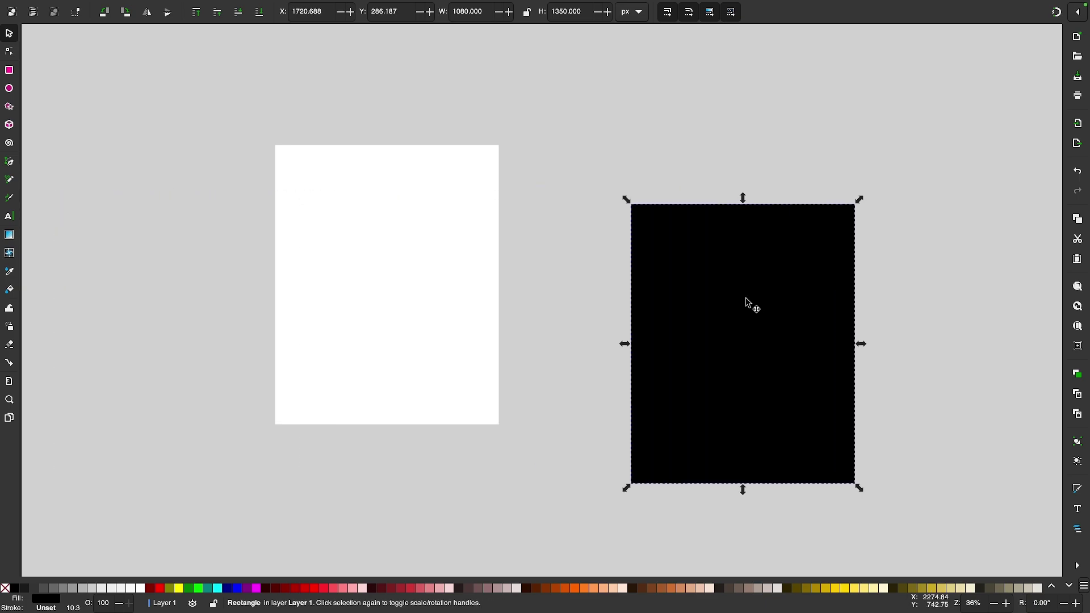
{"action": "scroll", "coordinate": [410, 293], "scroll_direction": "down", "scroll_amount": 1}
{"action": "scroll", "coordinate": [410, 293], "scroll_direction": "right", "scroll_amount": 1}
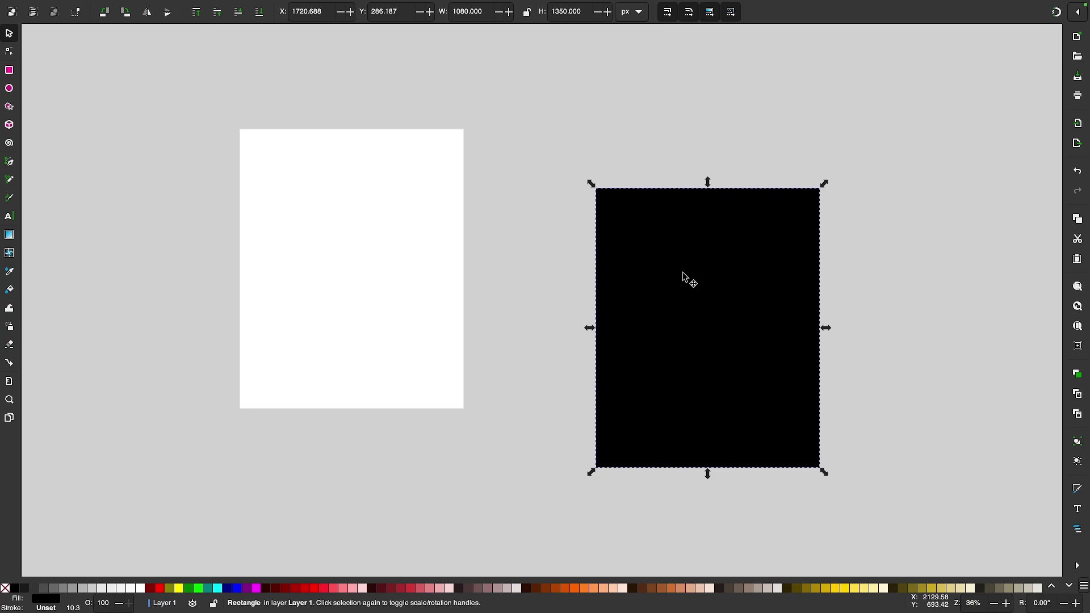
{"action": "left_click_drag", "start_coordinate": [684, 280], "coordinate": [593, 231]}
{"action": "scroll", "coordinate": [593, 235], "scroll_direction": "up", "scroll_amount": 1}
{"action": "scroll", "coordinate": [594, 234], "scroll_direction": "right", "scroll_amount": 1}
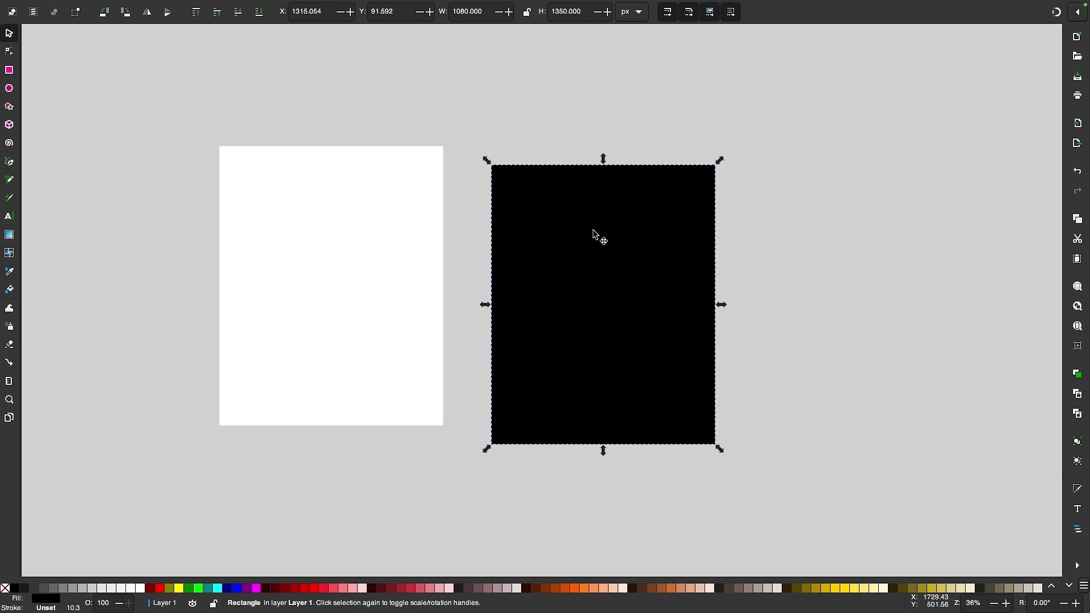
{"action": "left_click", "coordinate": [1060, 13]}
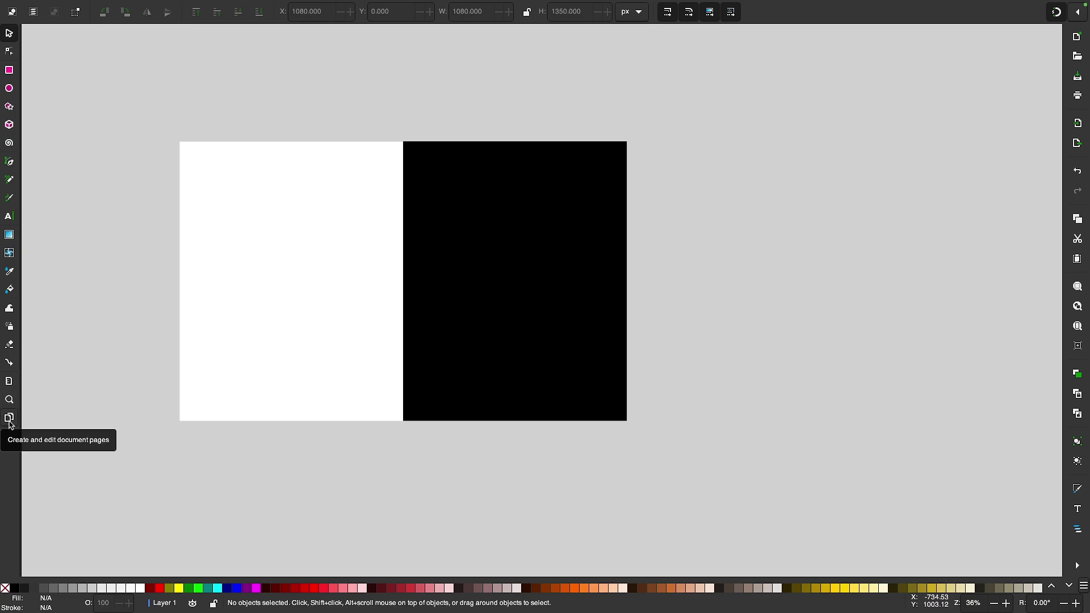
Add a second 1080×1350 page over the black rectangle, then move the rectangle aside
{"action": "left_click", "coordinate": [9, 420]}
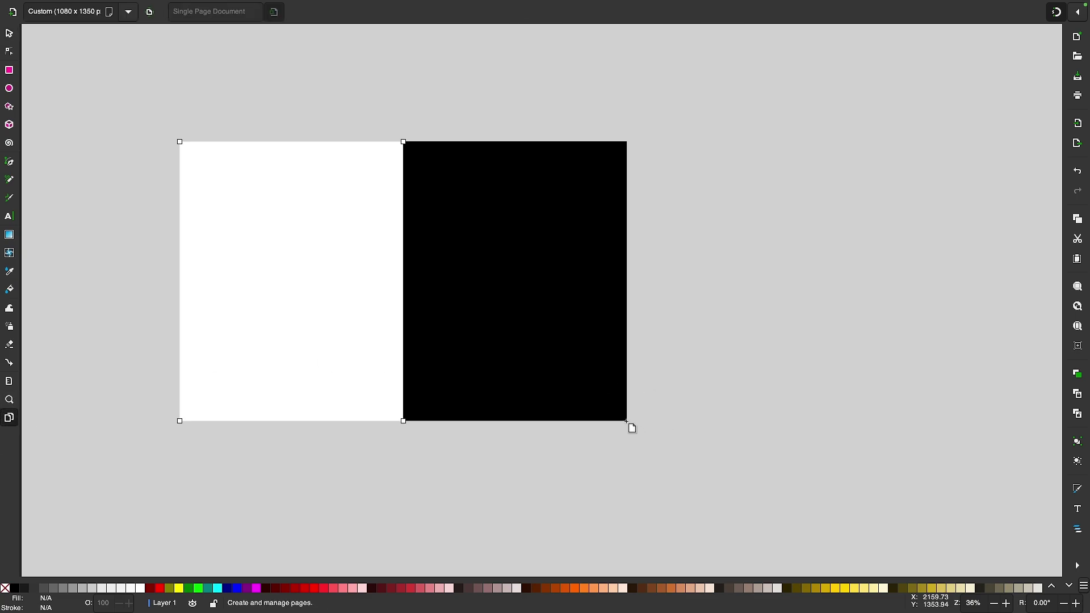
{"action": "left_click_drag", "start_coordinate": [626, 421], "coordinate": [403, 142]}
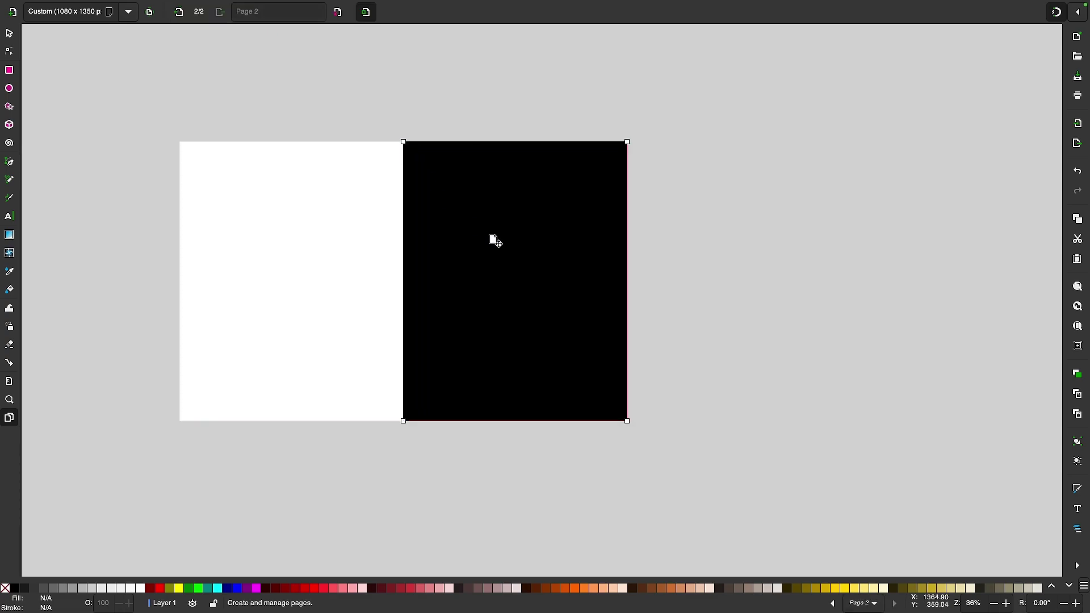
{"action": "left_click", "coordinate": [8, 34]}
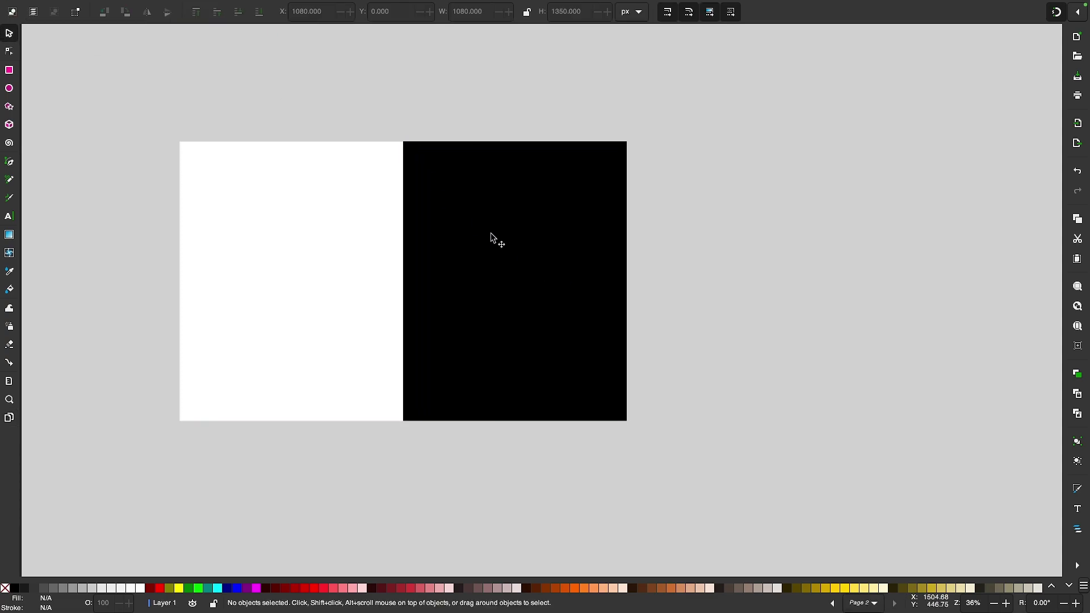
{"action": "left_click_drag", "start_coordinate": [494, 238], "coordinate": [696, 237]}
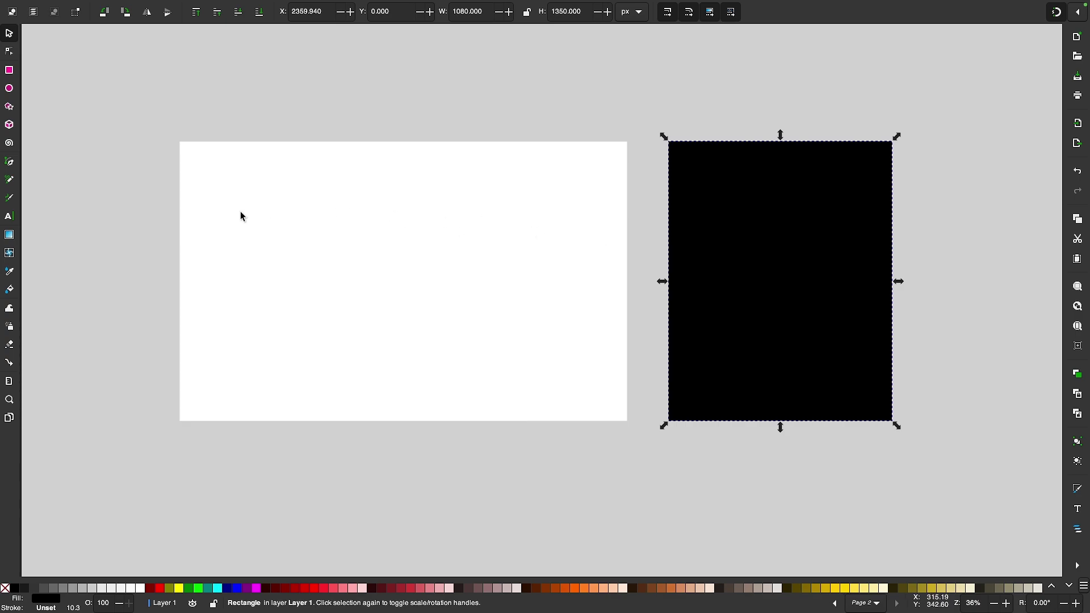
{"action": "left_click", "coordinate": [319, 165]}
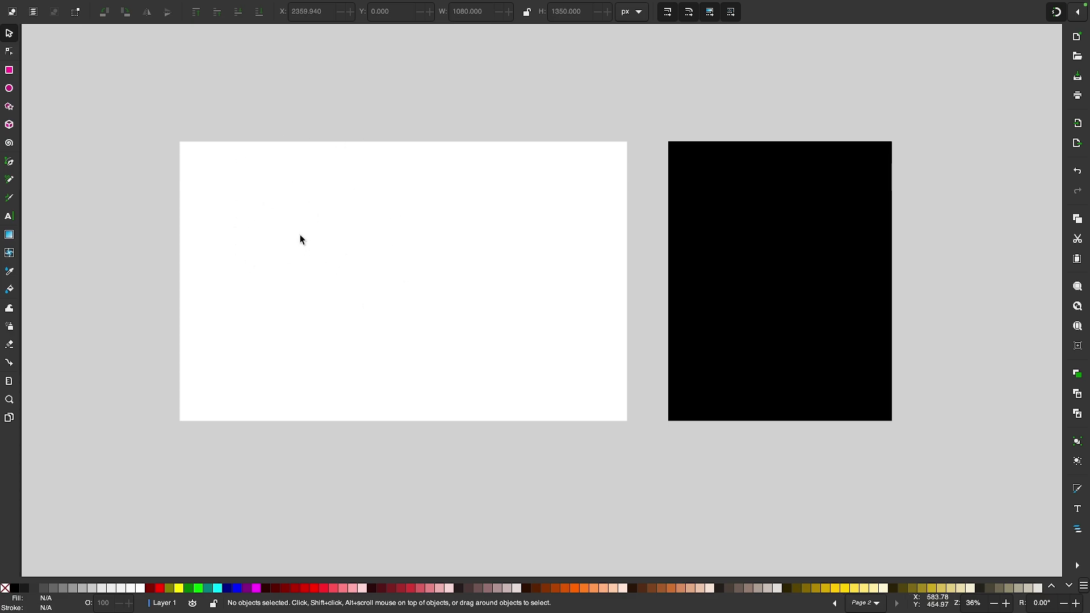
Place the rectangle flush beside the pages, add a third page over it, and move it off
{"action": "scroll", "coordinate": [515, 203], "scroll_direction": "right", "scroll_amount": 3}
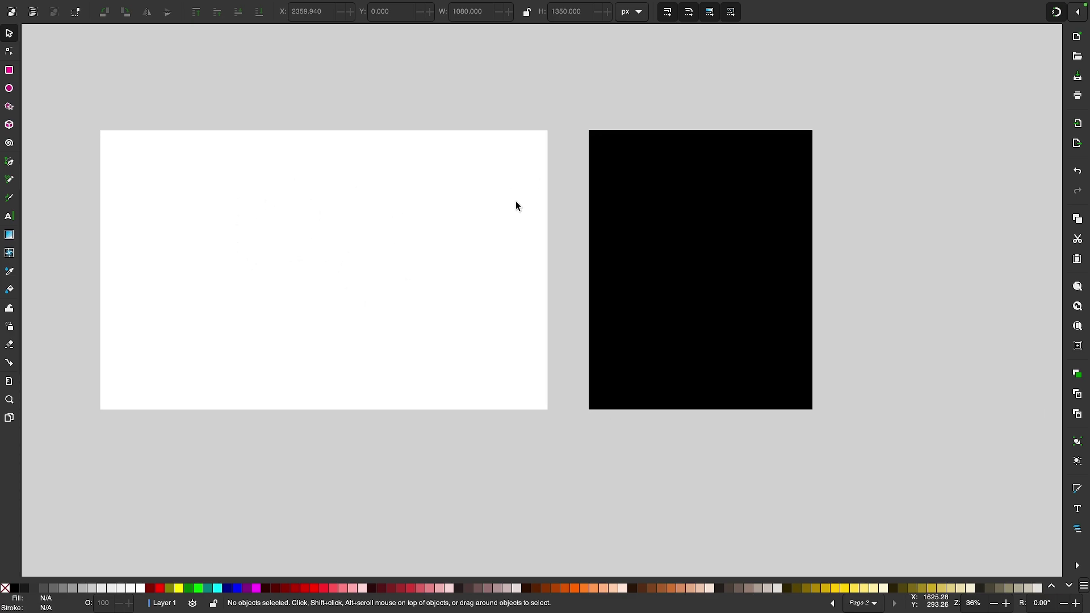
{"action": "left_click_drag", "start_coordinate": [726, 202], "coordinate": [698, 200]}
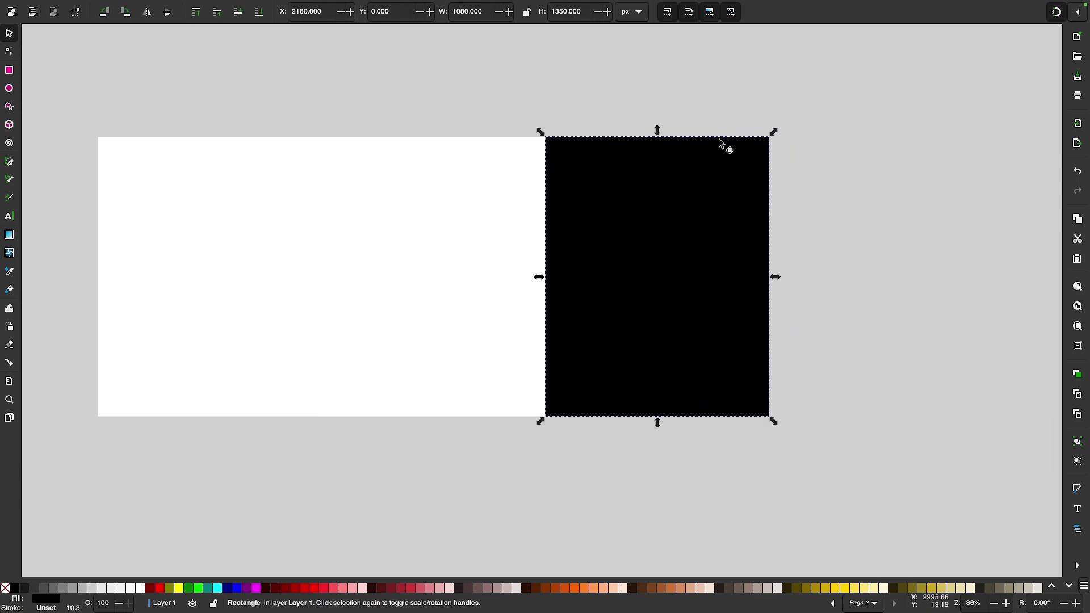
{"action": "left_click", "coordinate": [359, 488]}
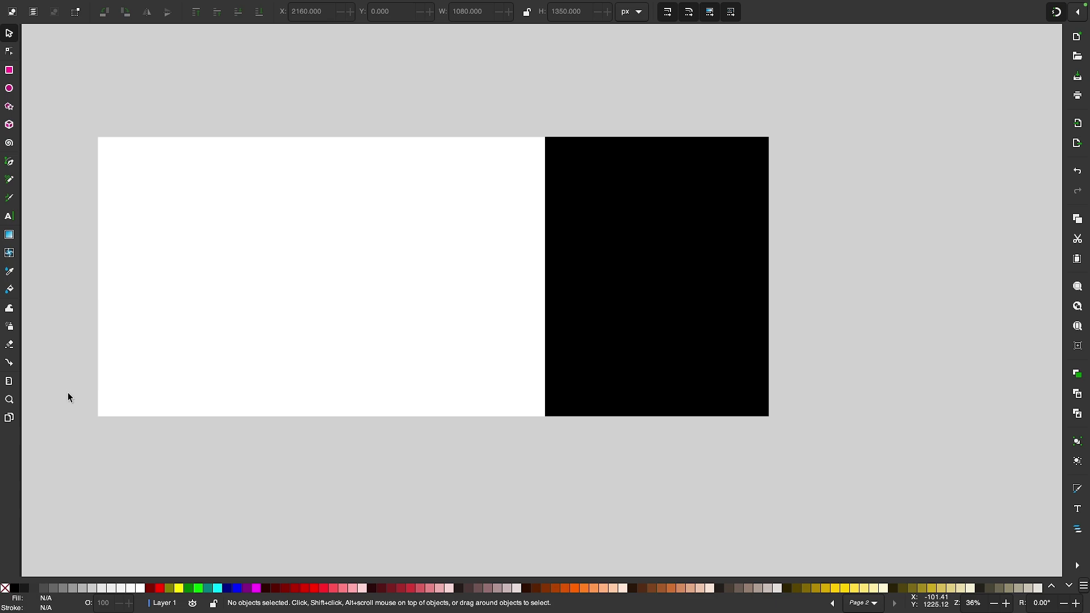
{"action": "left_click", "coordinate": [8, 422]}
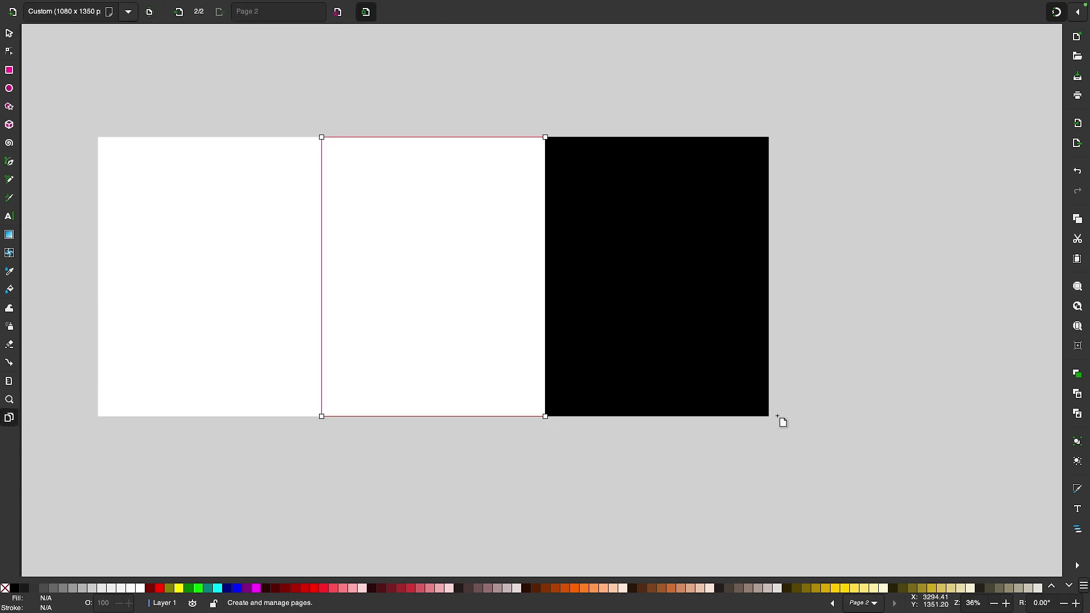
{"action": "left_click_drag", "start_coordinate": [769, 418], "coordinate": [546, 139]}
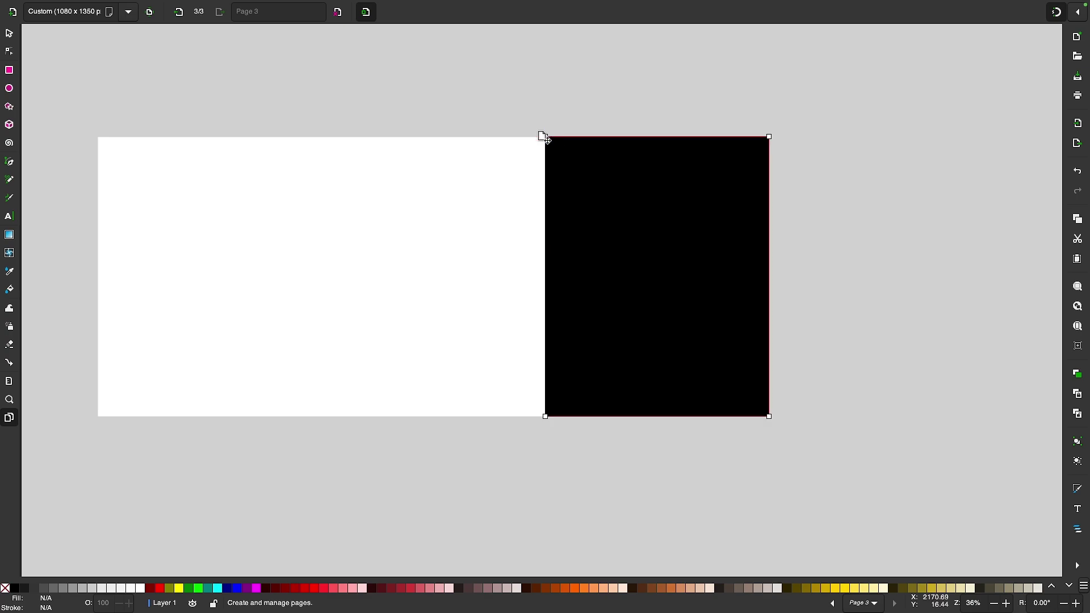
{"action": "left_click", "coordinate": [9, 33]}
{"action": "left_click_drag", "start_coordinate": [605, 193], "coordinate": [848, 218]}
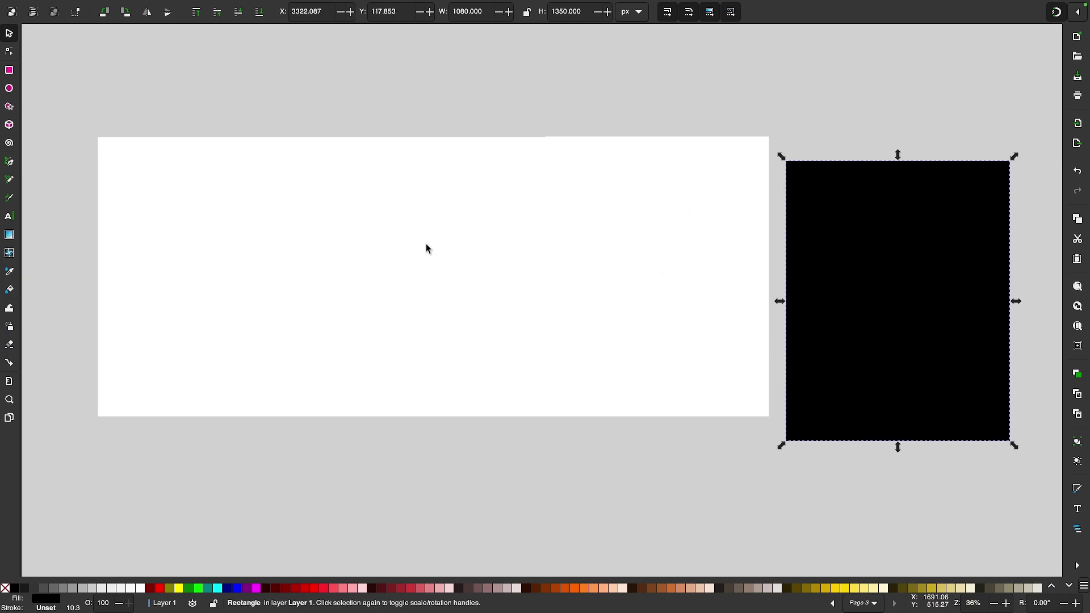
Delete the black rectangle and zoom out to view the three blank pages
{"action": "left_click_drag", "start_coordinate": [905, 260], "coordinate": [804, 301]}
{"action": "key", "text": "Delete"}
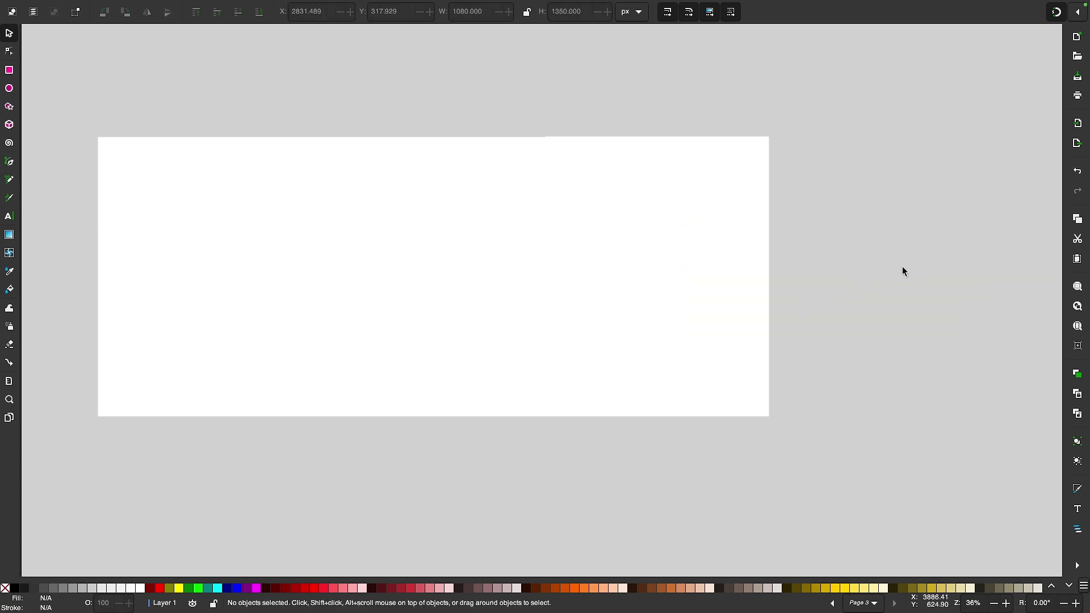
{"action": "scroll", "coordinate": [832, 250], "scroll_direction": "up", "scroll_amount": 1}
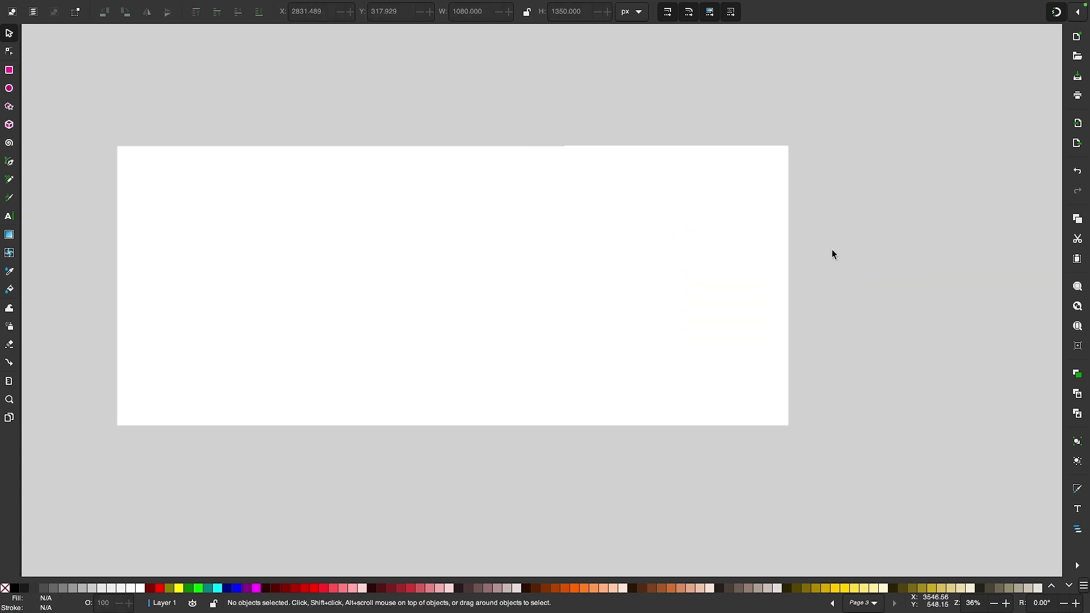
{"action": "scroll", "coordinate": [525, 305], "scroll_direction": "down", "scroll_amount": 1}
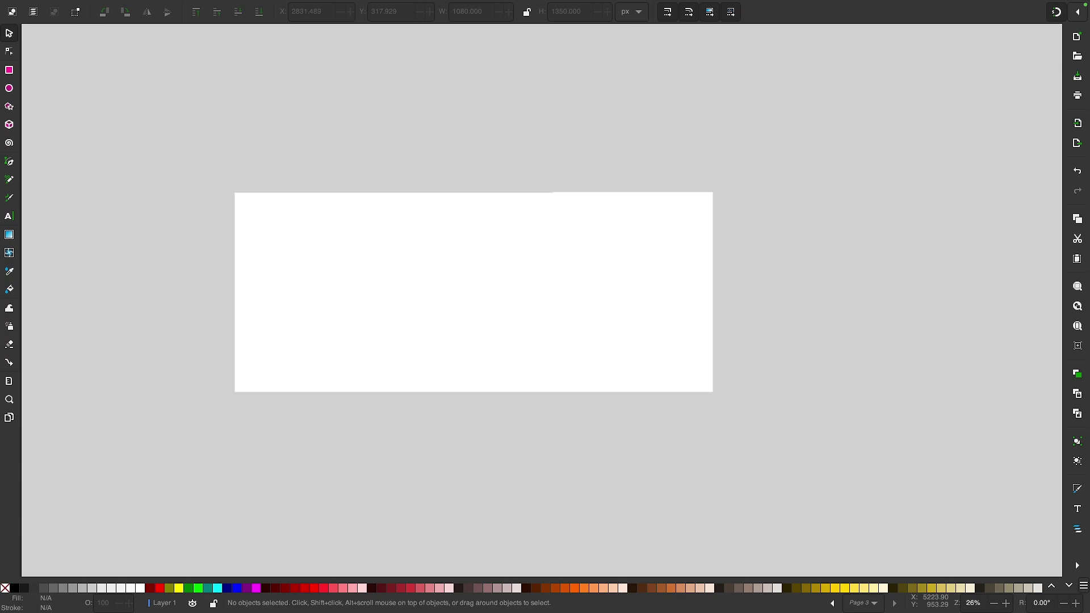
Embed the 4608×3072 astronaut image and move it over the three pages
{"action": "left_click_drag", "start_coordinate": [504, 1], "coordinate": [499, 326]}
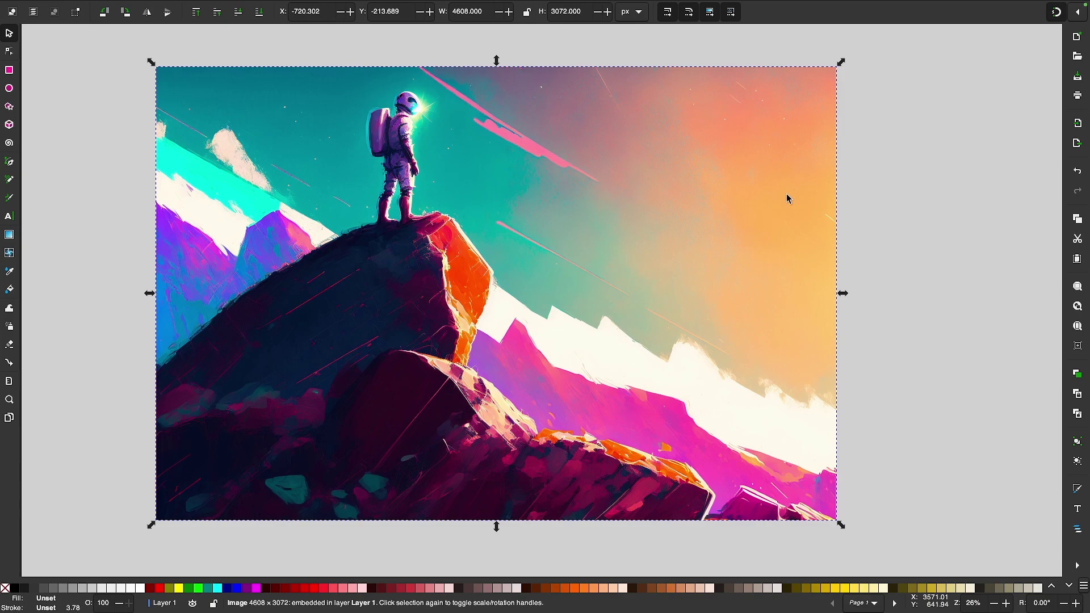
{"action": "left_click_drag", "start_coordinate": [773, 202], "coordinate": [771, 347]}
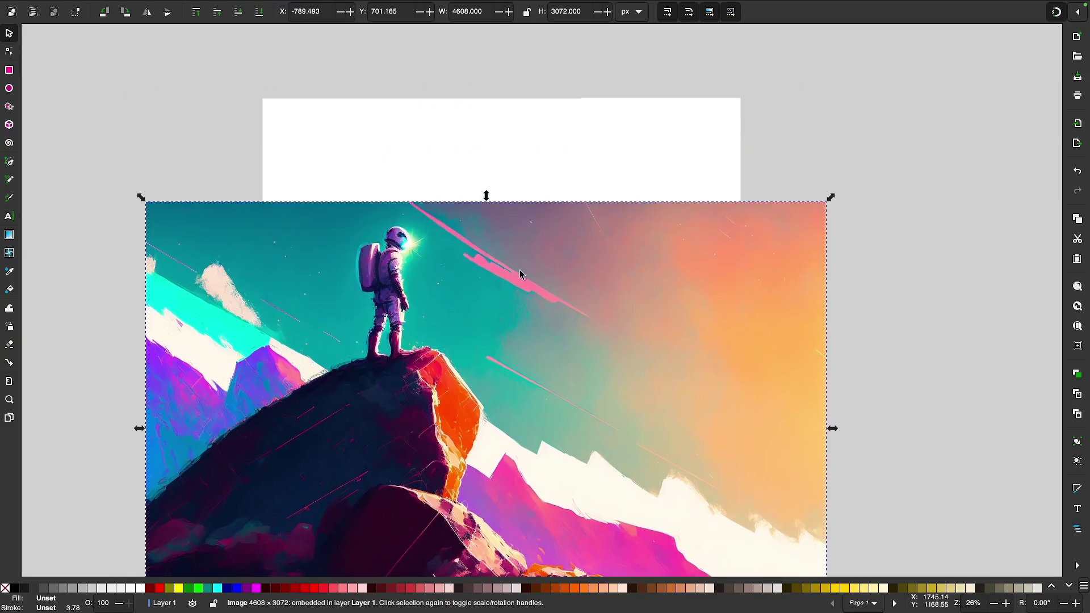
{"action": "left_click", "coordinate": [791, 175]}
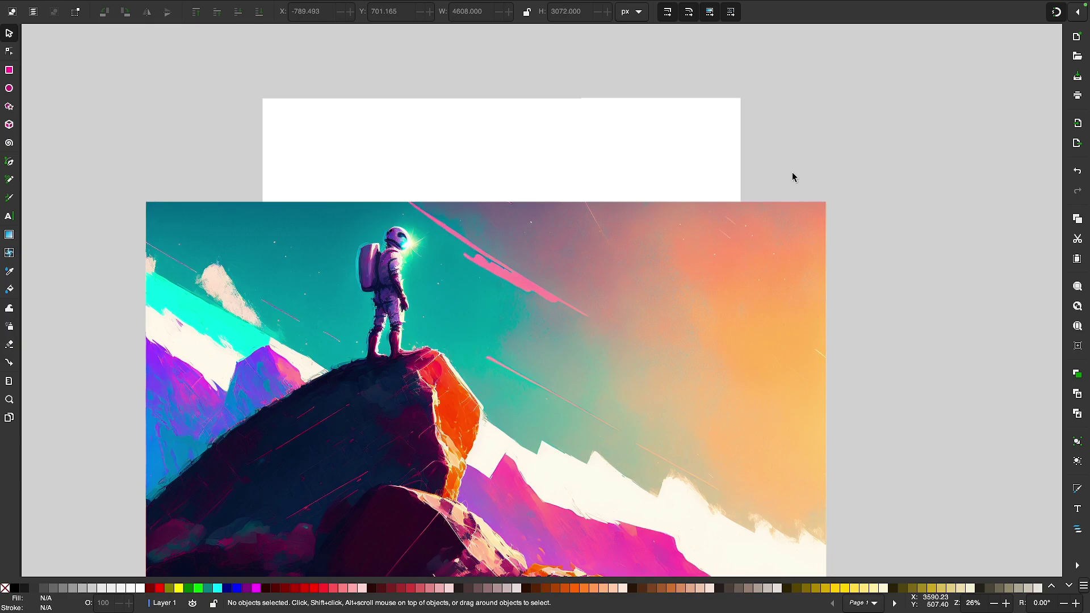
{"action": "scroll", "coordinate": [786, 187], "scroll_direction": "up", "scroll_amount": 1}
{"action": "scroll", "coordinate": [786, 187], "scroll_direction": "right", "scroll_amount": 1}
{"action": "left_click_drag", "start_coordinate": [683, 389], "coordinate": [680, 233]}
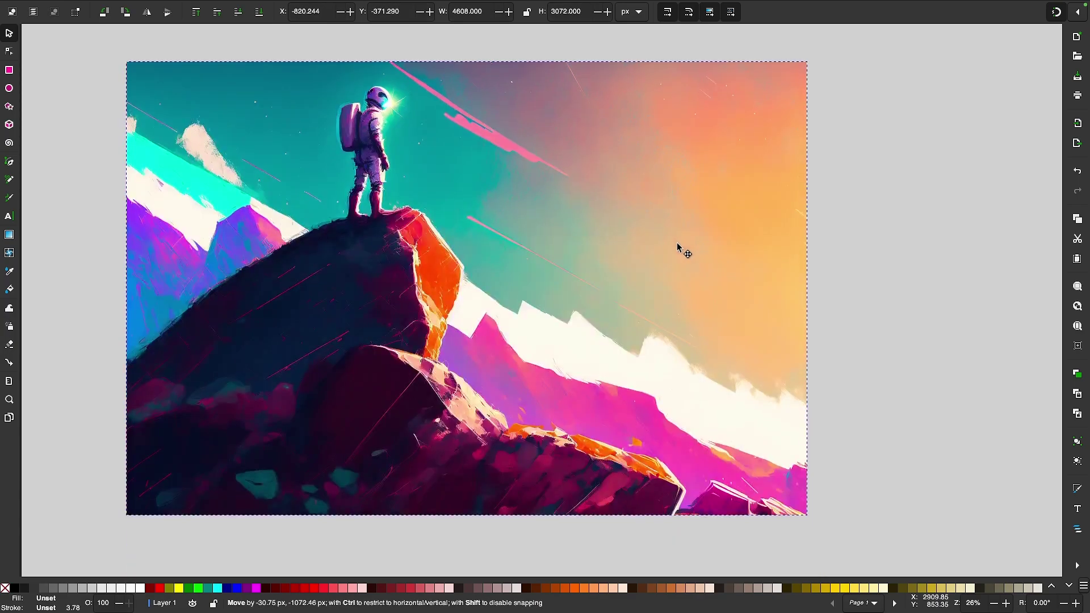
{"action": "scroll", "coordinate": [590, 210], "scroll_direction": "up", "scroll_amount": 1}
{"action": "scroll", "coordinate": [589, 210], "scroll_direction": "left", "scroll_amount": 1}
{"action": "scroll", "coordinate": [590, 209], "scroll_direction": "right", "scroll_amount": 1}
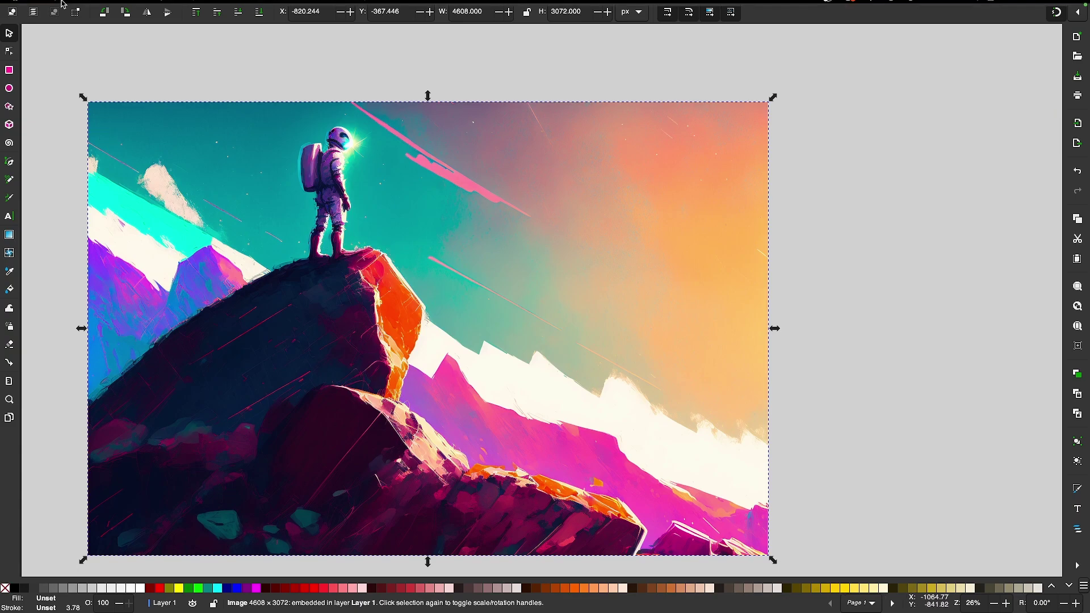
{"action": "left_click", "coordinate": [82, 6]}
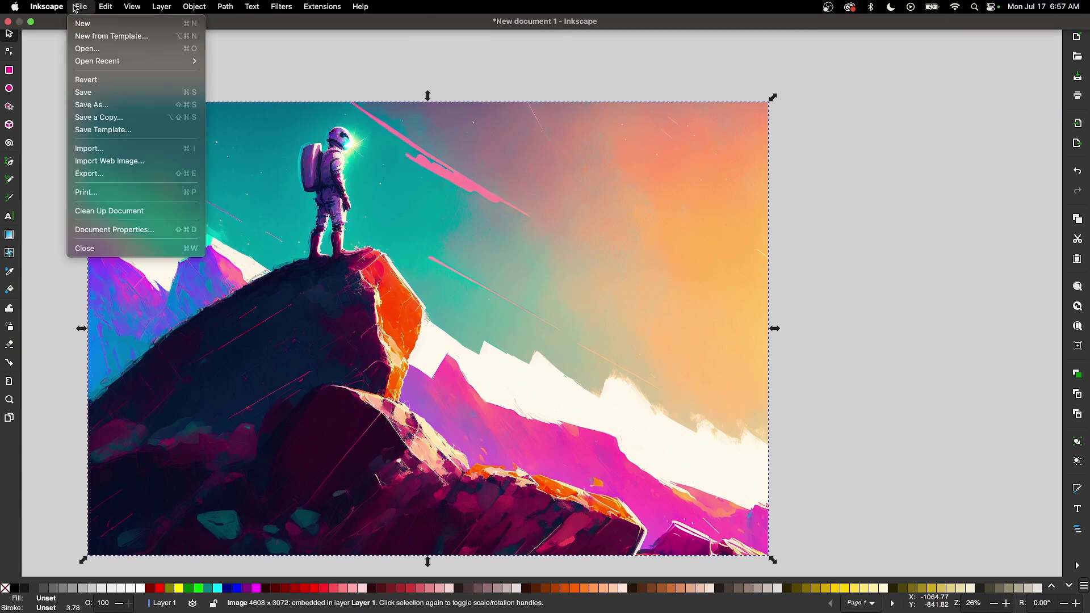
Turn on page borders with Always on top in Document Properties' Display tab
{"action": "left_click", "coordinate": [127, 235]}
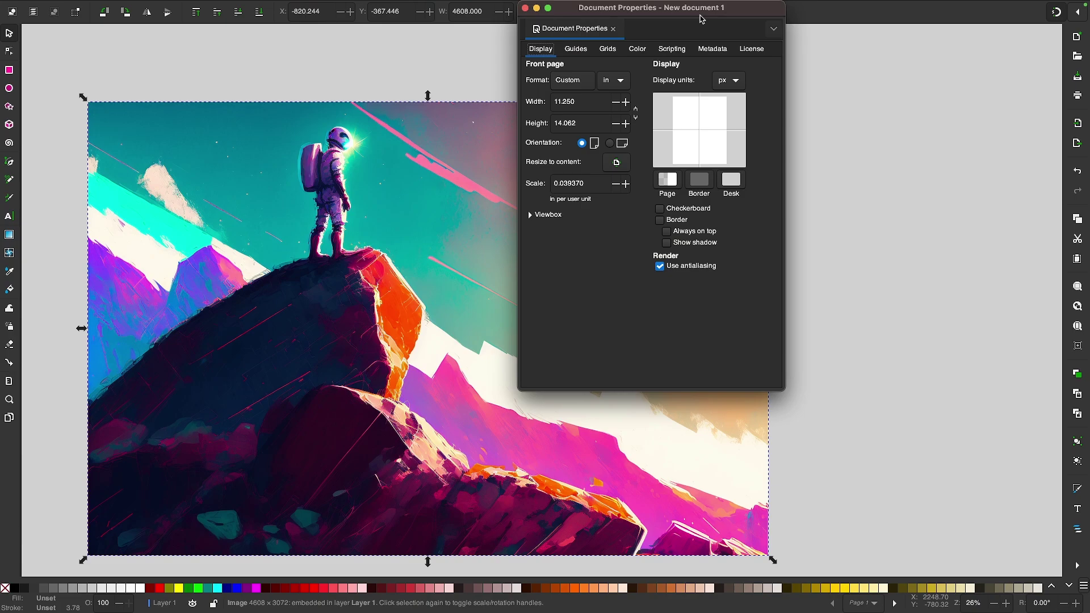
{"action": "left_click_drag", "start_coordinate": [702, 15], "coordinate": [718, 90]}
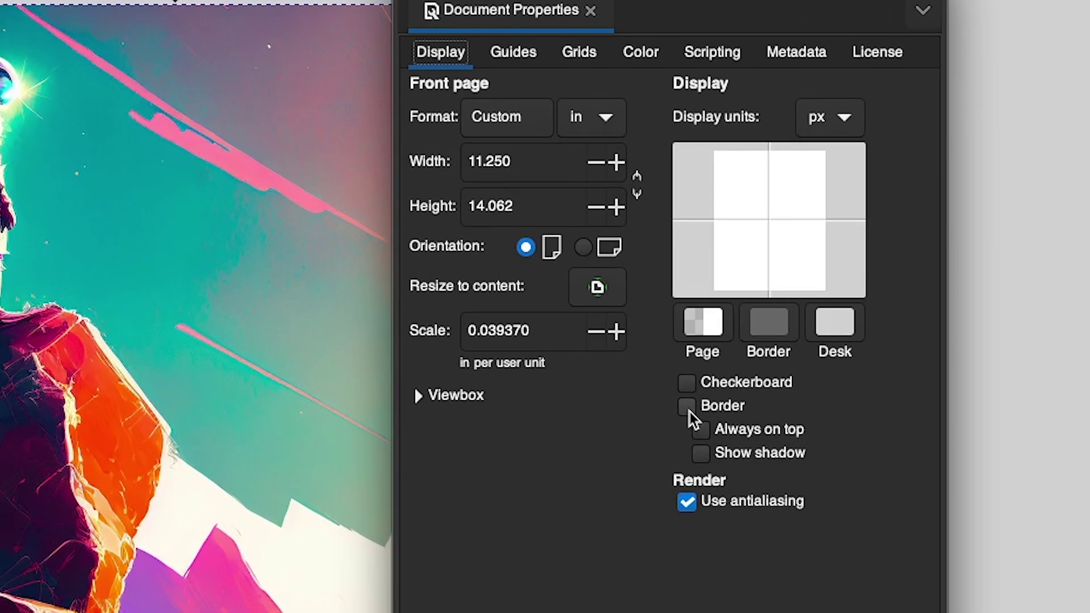
{"action": "left_click", "coordinate": [676, 297]}
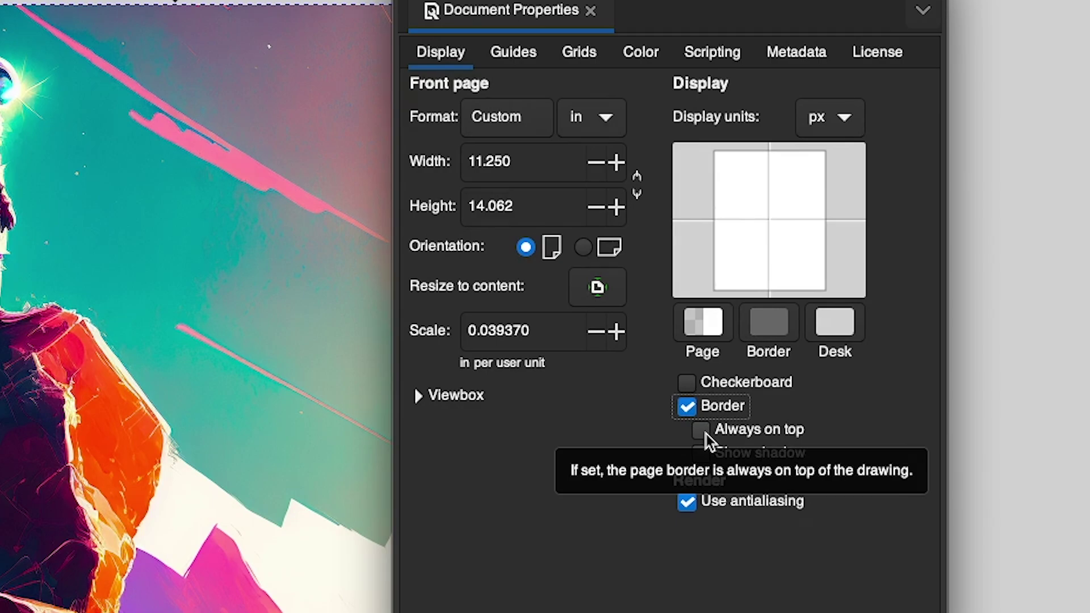
{"action": "left_click", "coordinate": [702, 430]}
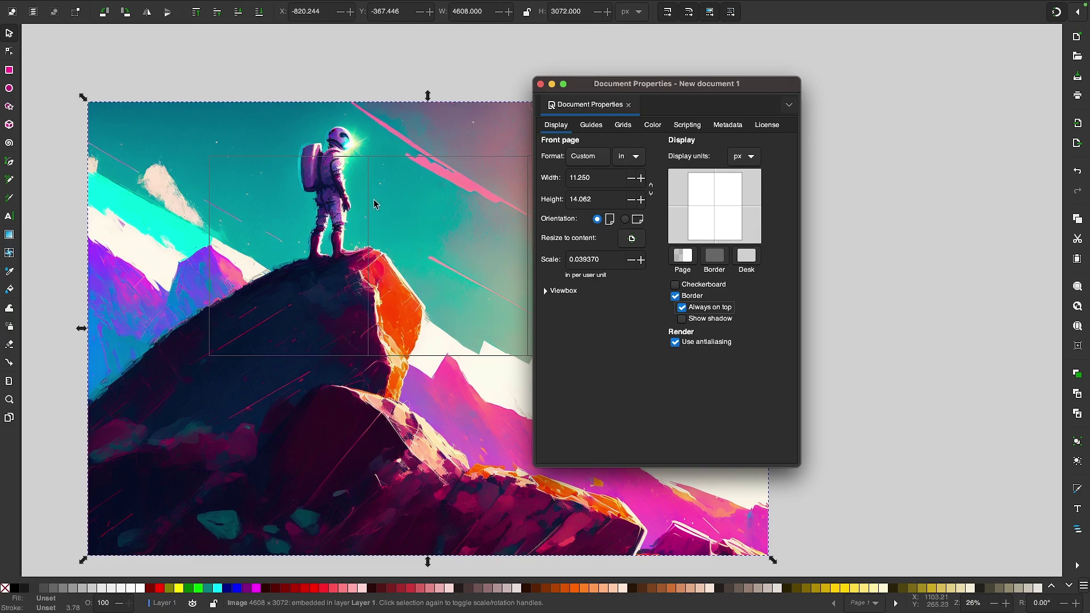
{"action": "scroll", "coordinate": [389, 348], "scroll_direction": "up", "scroll_amount": 3}
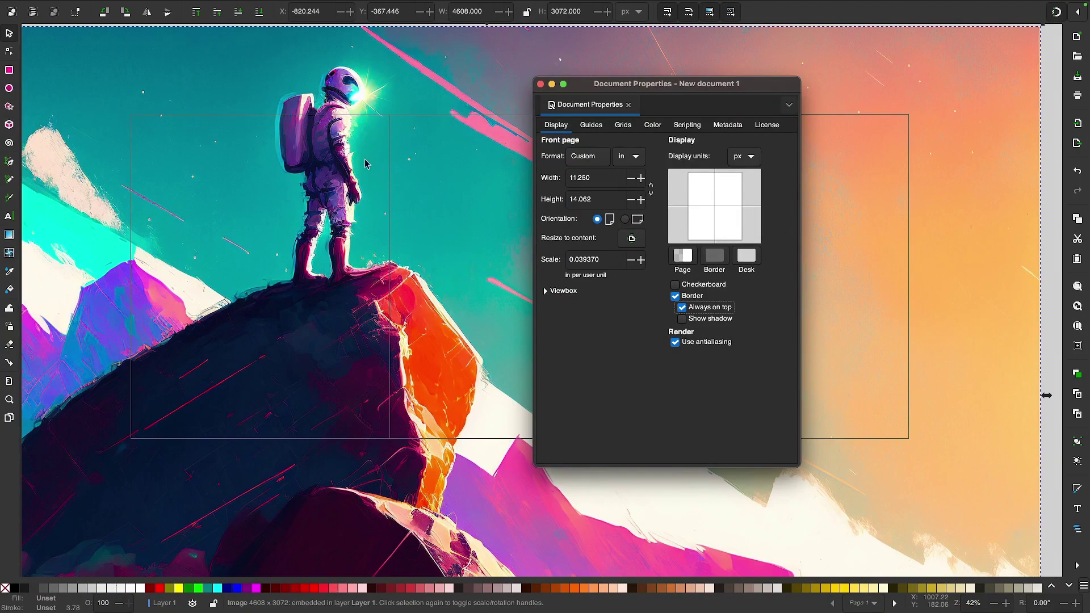
{"action": "scroll", "coordinate": [336, 166], "scroll_direction": "right", "scroll_amount": 2}
{"action": "scroll", "coordinate": [336, 166], "scroll_direction": "right", "scroll_amount": 1}
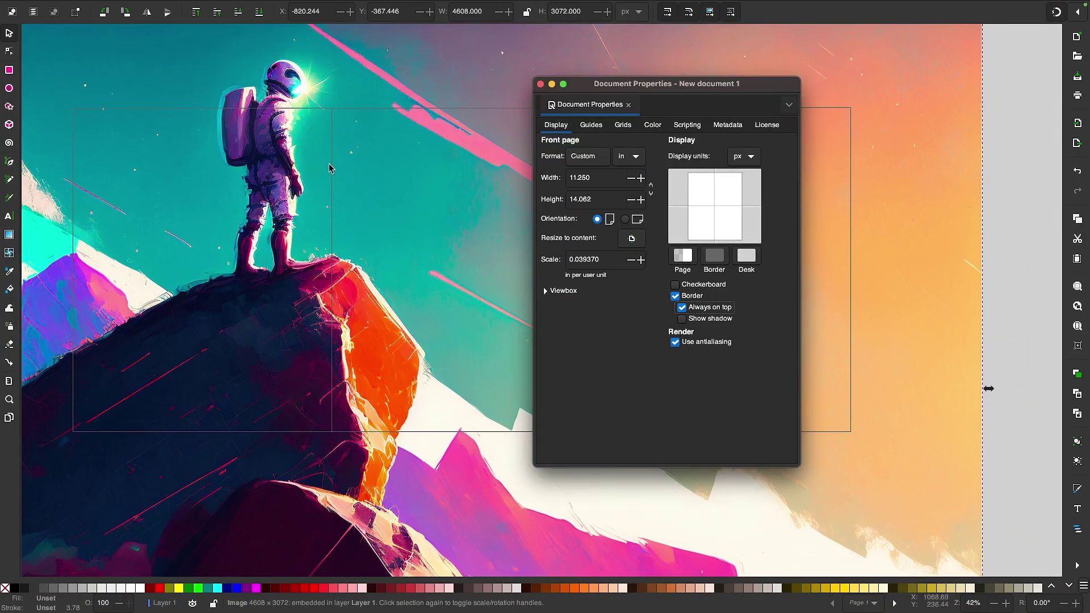
Set the page border colour to white at about 25% opacity (ffffff40) and minimise Document Properties
{"action": "left_click", "coordinate": [720, 260]}
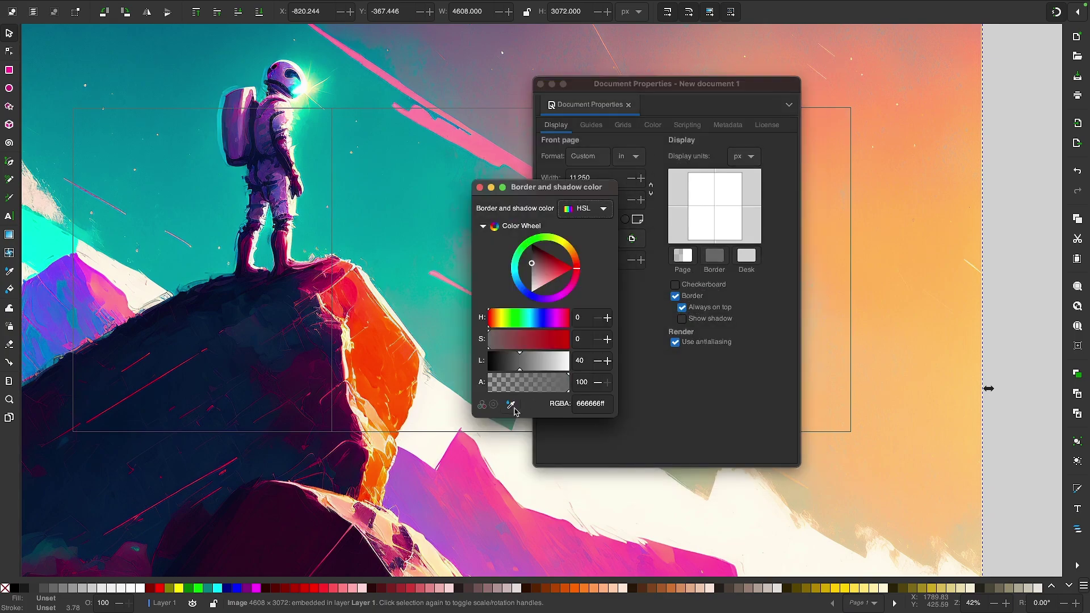
{"action": "left_click_drag", "start_coordinate": [529, 366], "coordinate": [593, 362]}
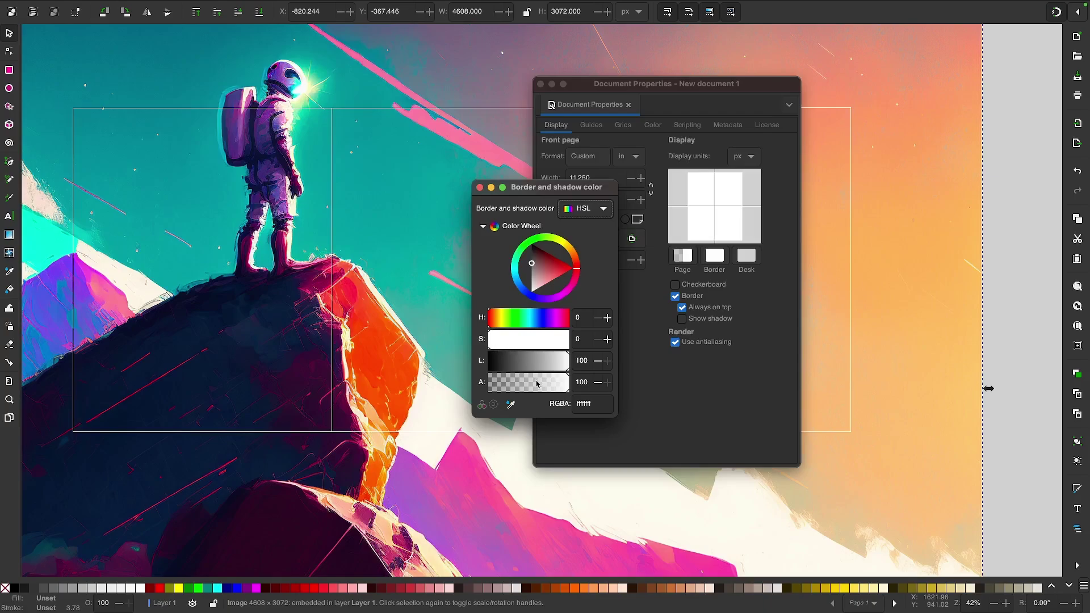
{"action": "left_click_drag", "start_coordinate": [536, 384], "coordinate": [513, 388]}
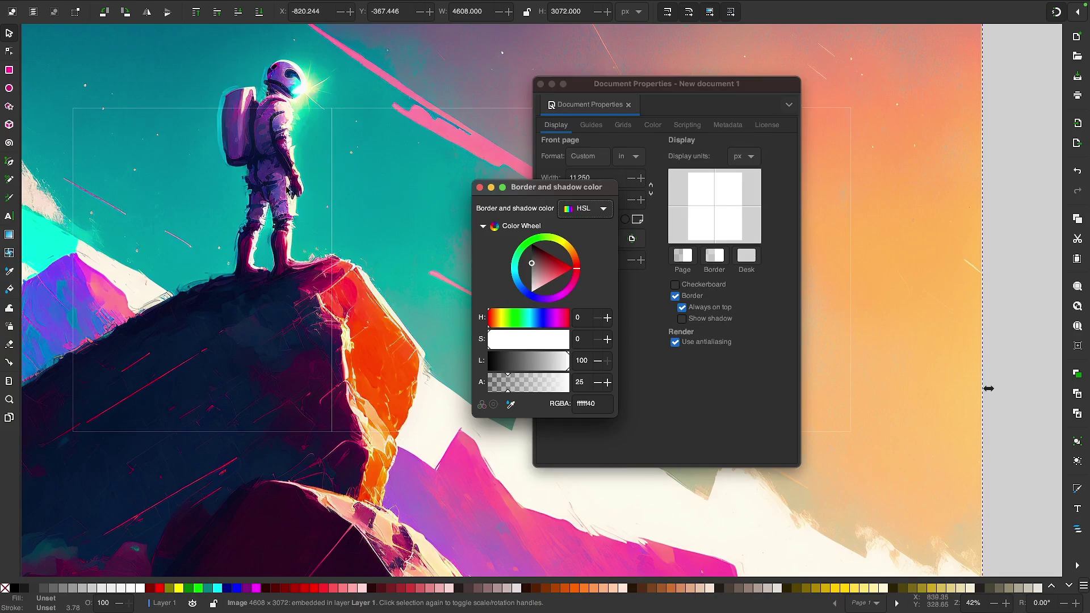
{"action": "left_click", "coordinate": [479, 188]}
{"action": "left_click", "coordinate": [550, 85]}
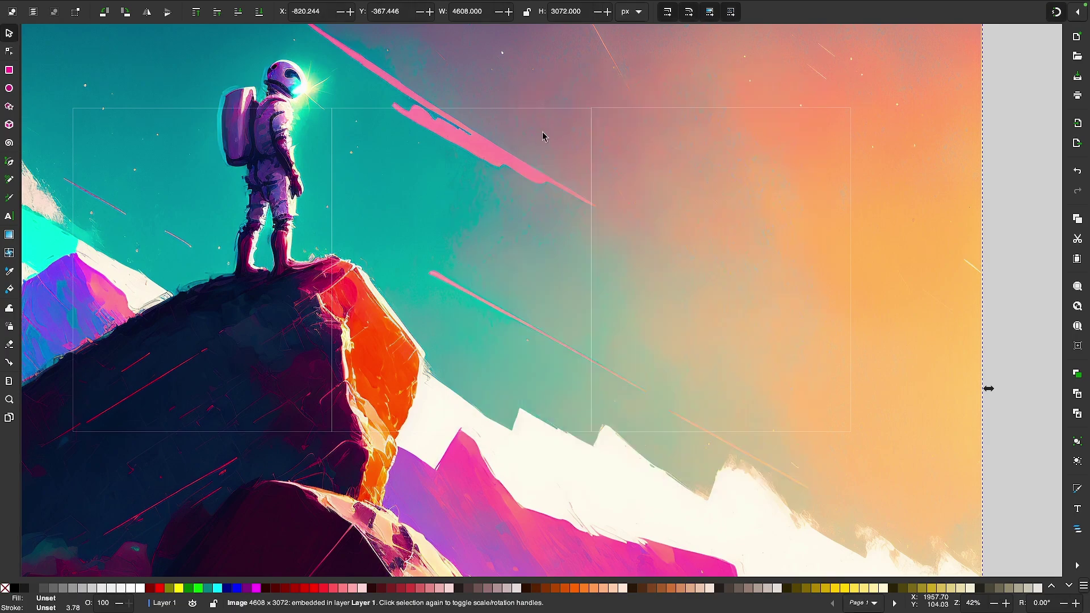
Scale the astronaut image to 3657.929 × 2465.286 px, positioned to cover all three pages
{"action": "scroll", "coordinate": [543, 136], "scroll_direction": "down", "scroll_amount": 1}
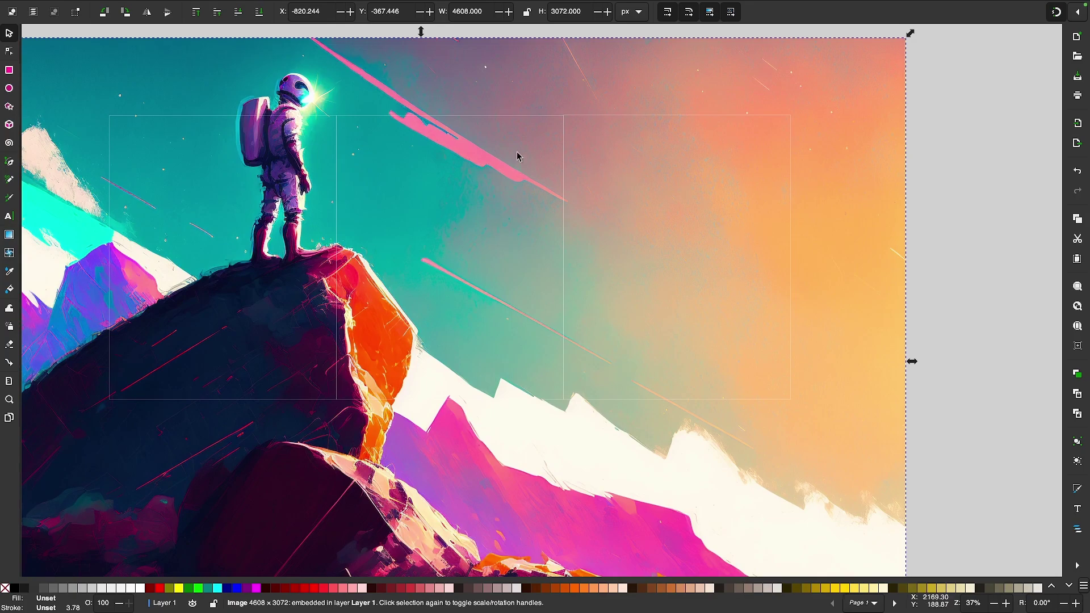
{"action": "left_click_drag", "start_coordinate": [503, 167], "coordinate": [525, 253]}
{"action": "scroll", "coordinate": [524, 180], "scroll_direction": "down", "scroll_amount": 5}
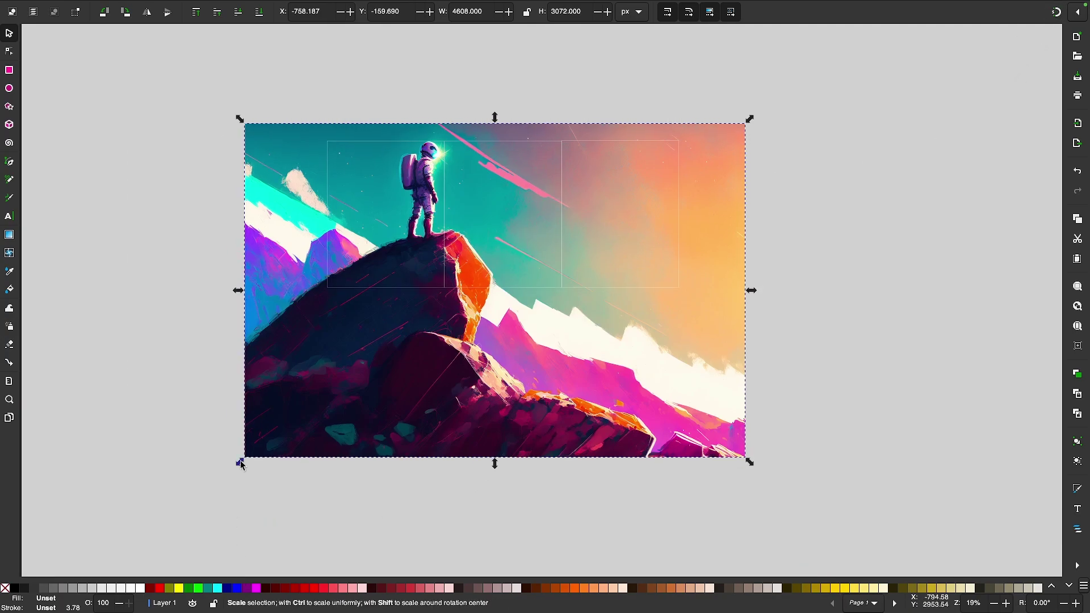
{"action": "left_click_drag", "start_coordinate": [240, 464], "coordinate": [370, 342]}
{"action": "left_click_drag", "start_coordinate": [652, 217], "coordinate": [547, 225]}
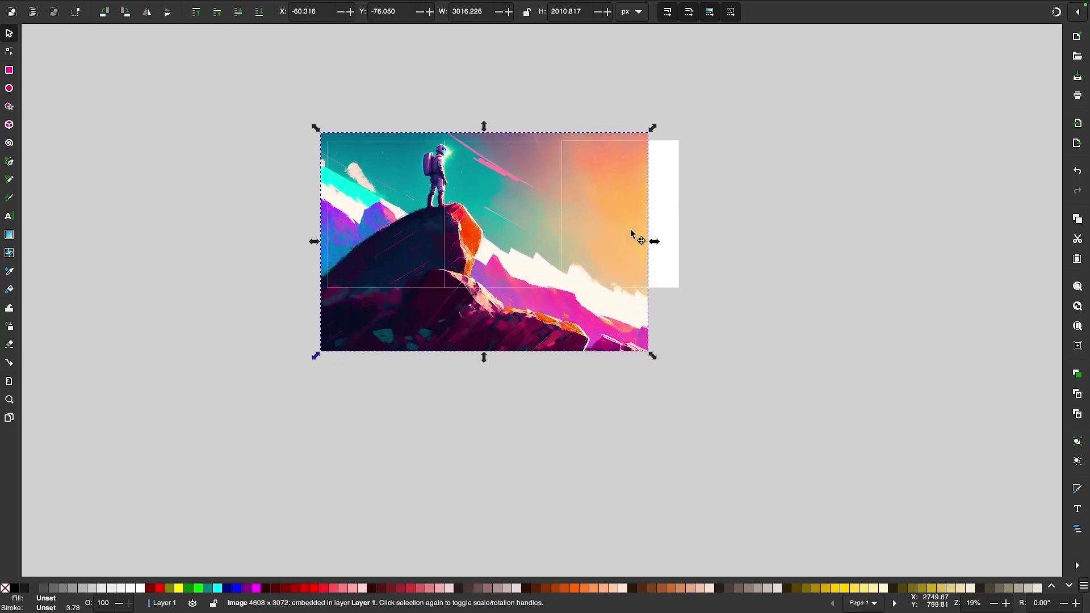
{"action": "left_click_drag", "start_coordinate": [651, 242], "coordinate": [693, 233]}
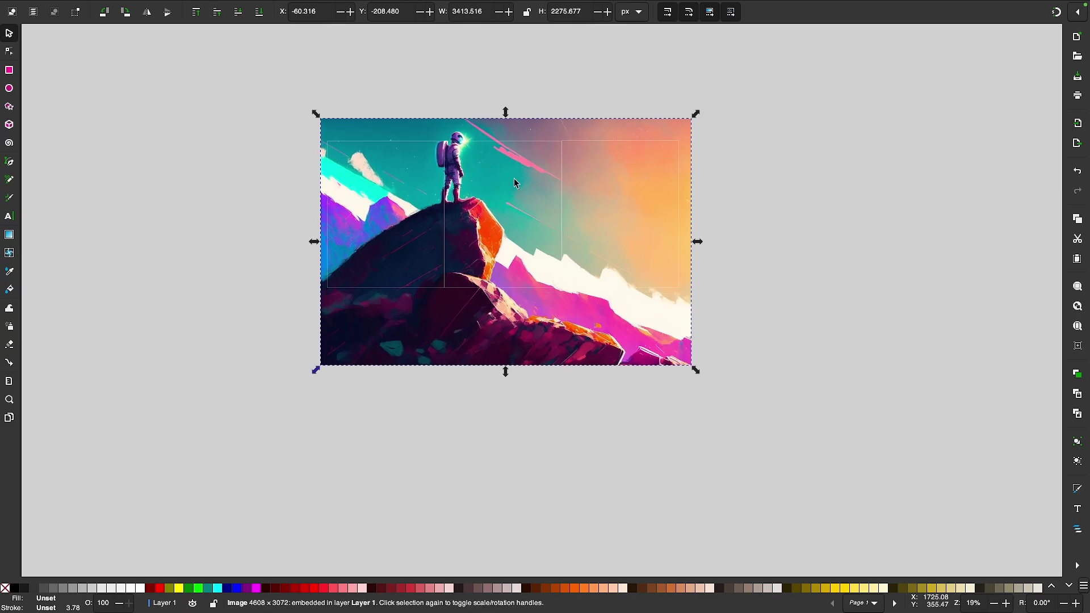
{"action": "scroll", "coordinate": [515, 182], "scroll_direction": "up", "scroll_amount": 1}
{"action": "scroll", "coordinate": [515, 182], "scroll_direction": "up", "scroll_amount": 1}
{"action": "left_click_drag", "start_coordinate": [543, 201], "coordinate": [504, 224]}
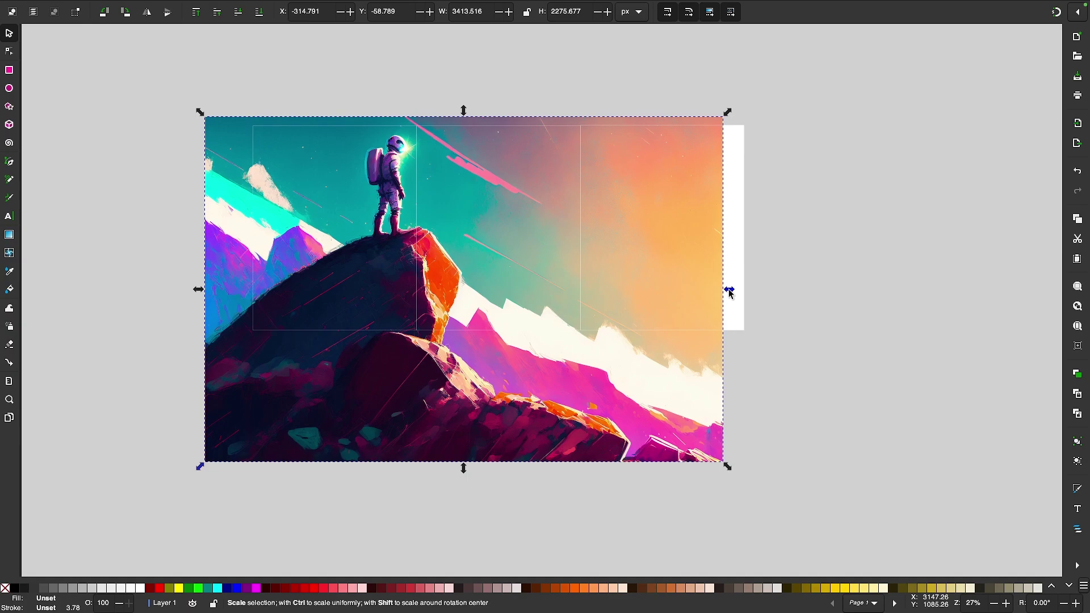
{"action": "left_click_drag", "start_coordinate": [731, 291], "coordinate": [774, 282]}
{"action": "left_click_drag", "start_coordinate": [550, 214], "coordinate": [540, 223]}
{"action": "left_click", "coordinate": [889, 190]}
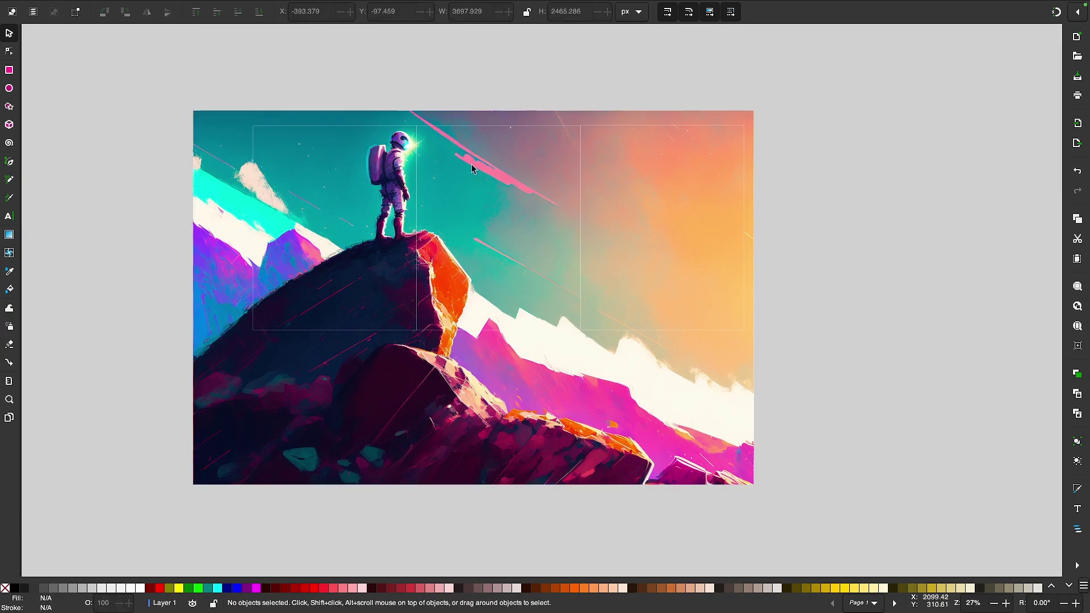
Type the words SAMPLE TEXT as a new text object on the middle page
{"action": "scroll", "coordinate": [438, 174], "scroll_direction": "up", "scroll_amount": 1}
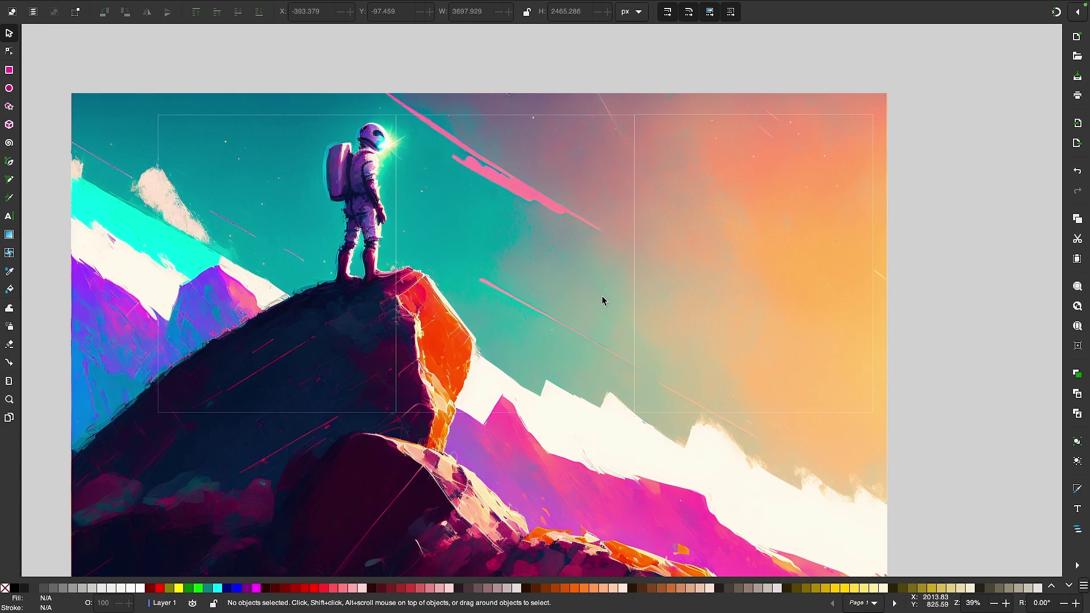
{"action": "scroll", "coordinate": [603, 301], "scroll_direction": "up", "scroll_amount": 1}
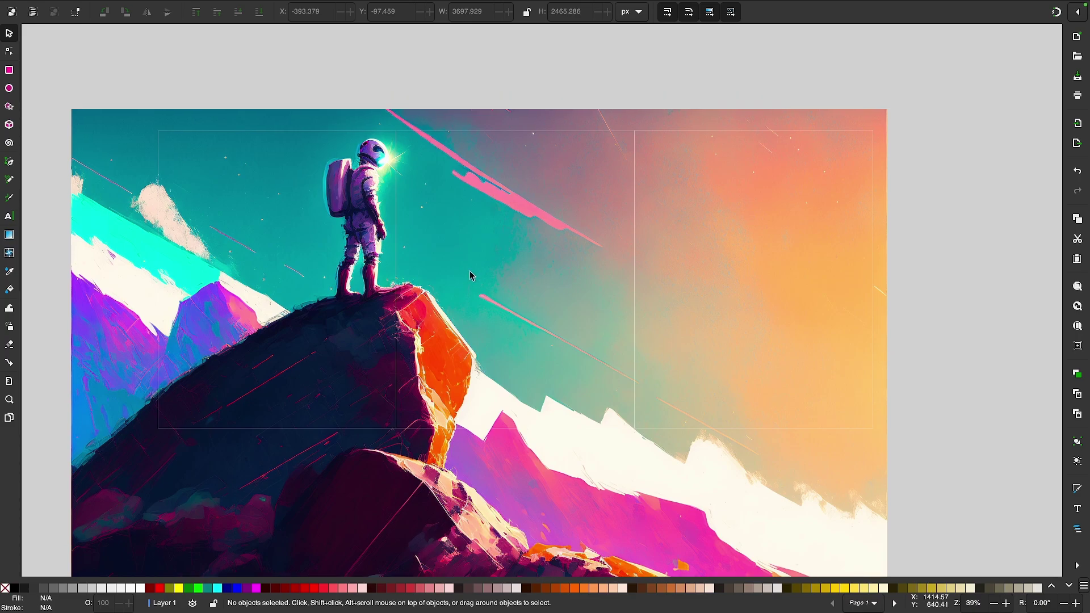
{"action": "key", "text": "t"}
{"action": "left_click", "coordinate": [471, 246]}
{"action": "type", "text": "SAMPLE TEXT"}
Give SAMPLE TEXT a condensed bold font and scale it to about 126.213 beside the astronaut
{"action": "key", "text": "ctrl+shift+t"}
{"action": "left_click", "coordinate": [924, 247]}
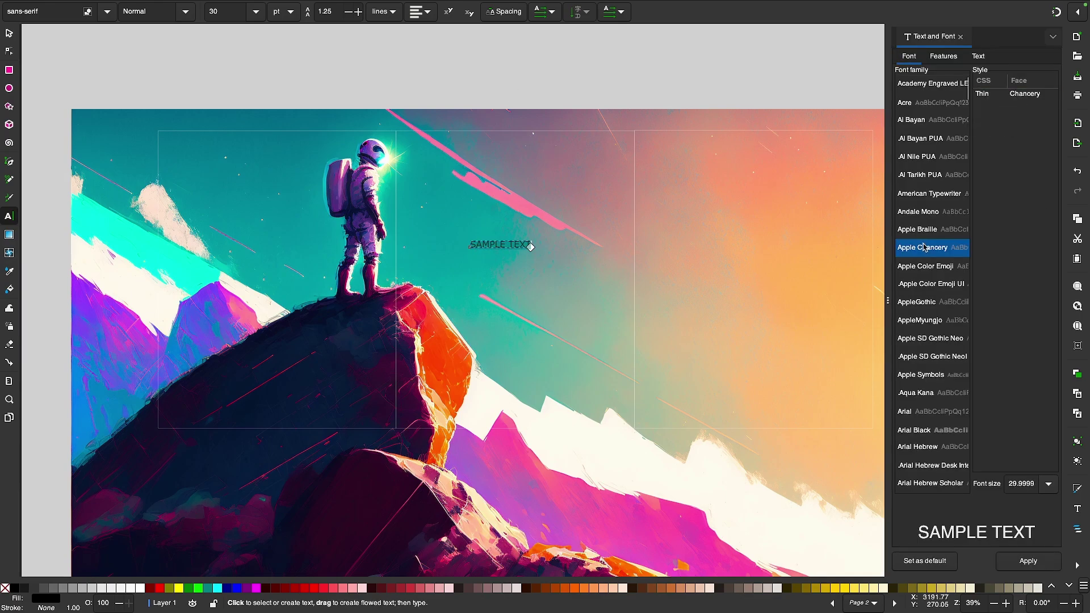
{"action": "scroll", "coordinate": [931, 284], "scroll_direction": "down", "scroll_amount": 10}
{"action": "left_click", "coordinate": [931, 282]}
{"action": "left_click", "coordinate": [1028, 561]}
{"action": "left_click", "coordinate": [9, 33]}
{"action": "left_click_drag", "start_coordinate": [536, 254], "coordinate": [628, 281]}
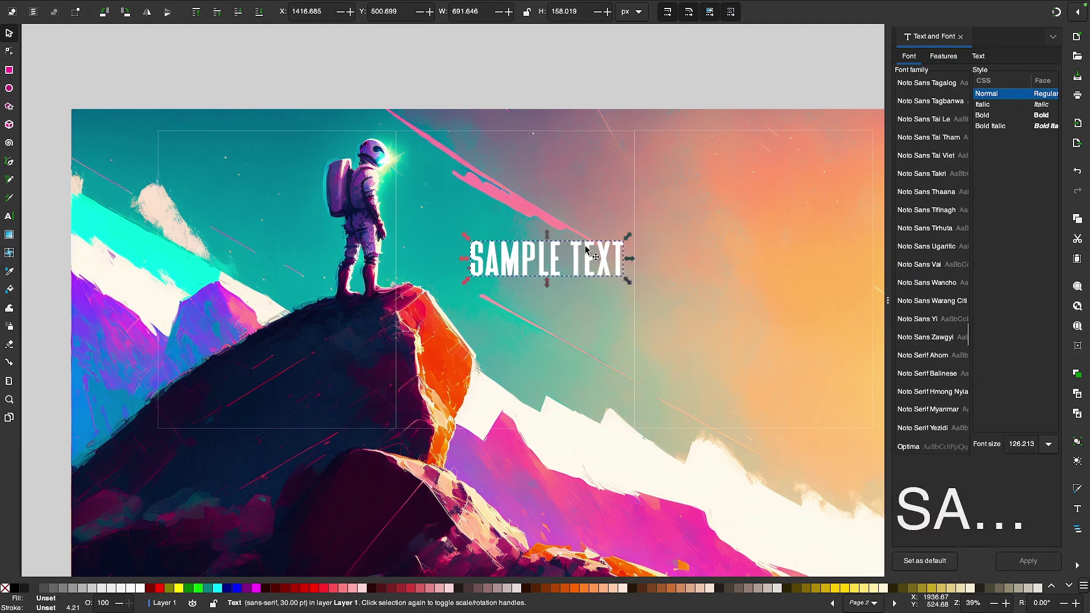
{"action": "left_click_drag", "start_coordinate": [585, 247], "coordinate": [560, 247]}
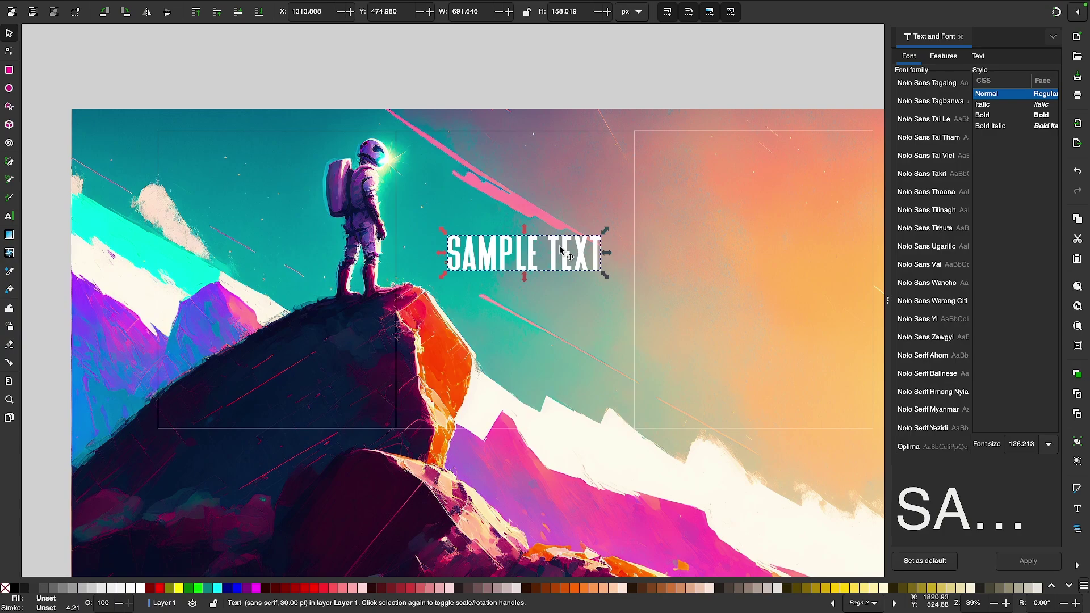
{"action": "scroll", "coordinate": [560, 250], "scroll_direction": "up", "scroll_amount": 1}
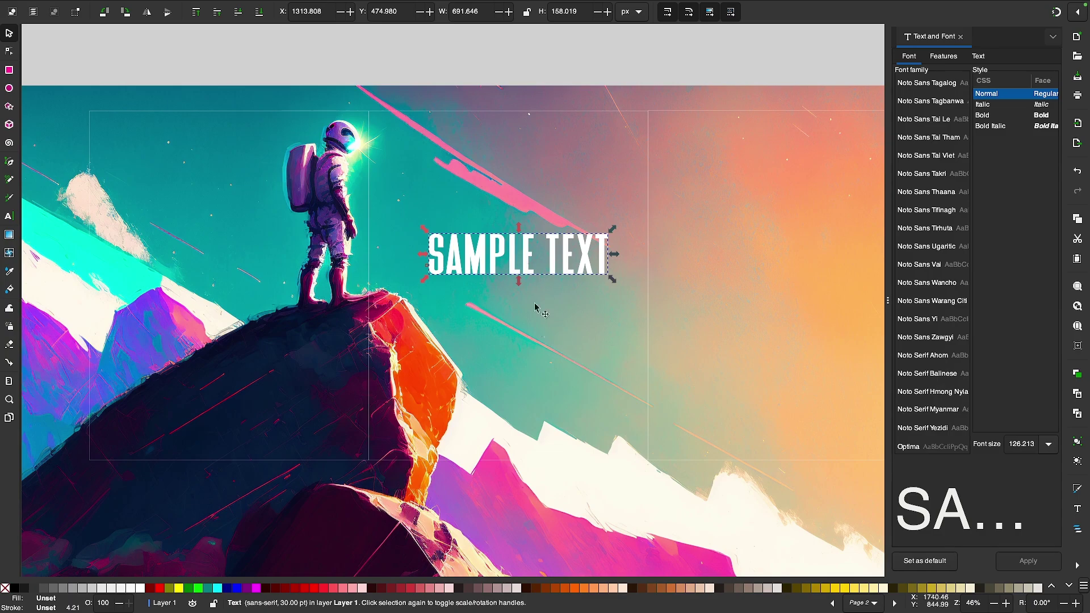
{"action": "scroll", "coordinate": [545, 302], "scroll_direction": "right", "scroll_amount": 2}
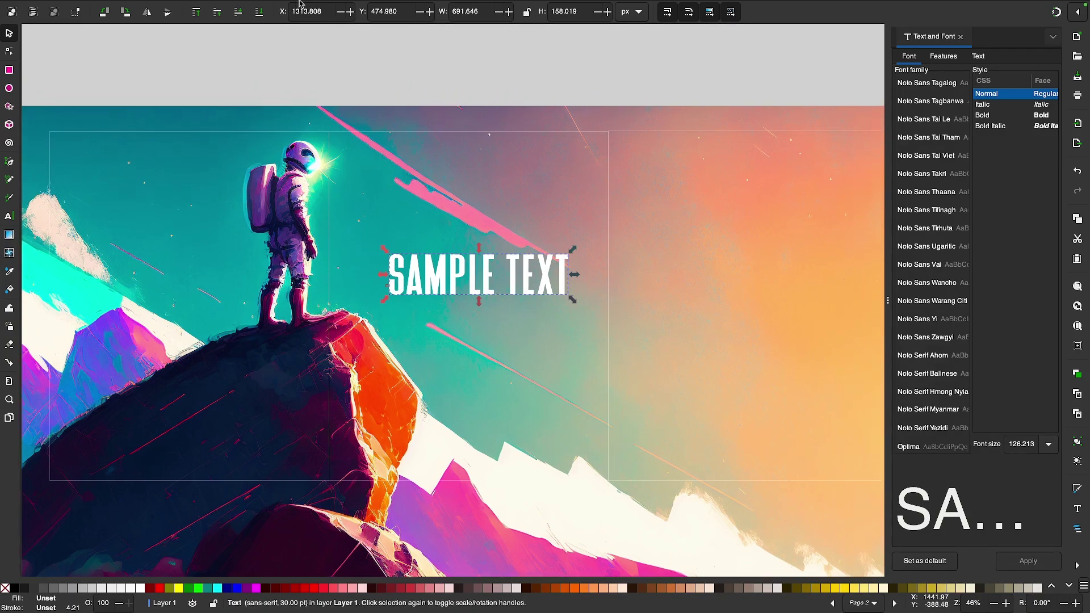
Center SAMPLE TEXT horizontally and vertically relative to the middle page using Align and Distribute
{"action": "mouse_move", "coordinate": [261, 4]}
{"action": "left_click", "coordinate": [195, 7]}
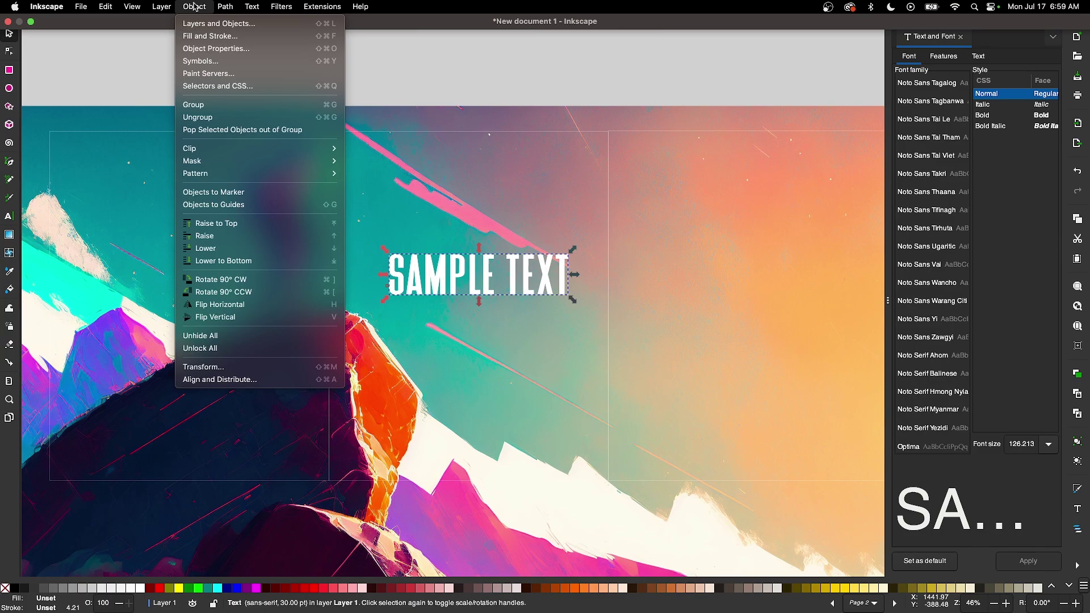
{"action": "left_click", "coordinate": [230, 380]}
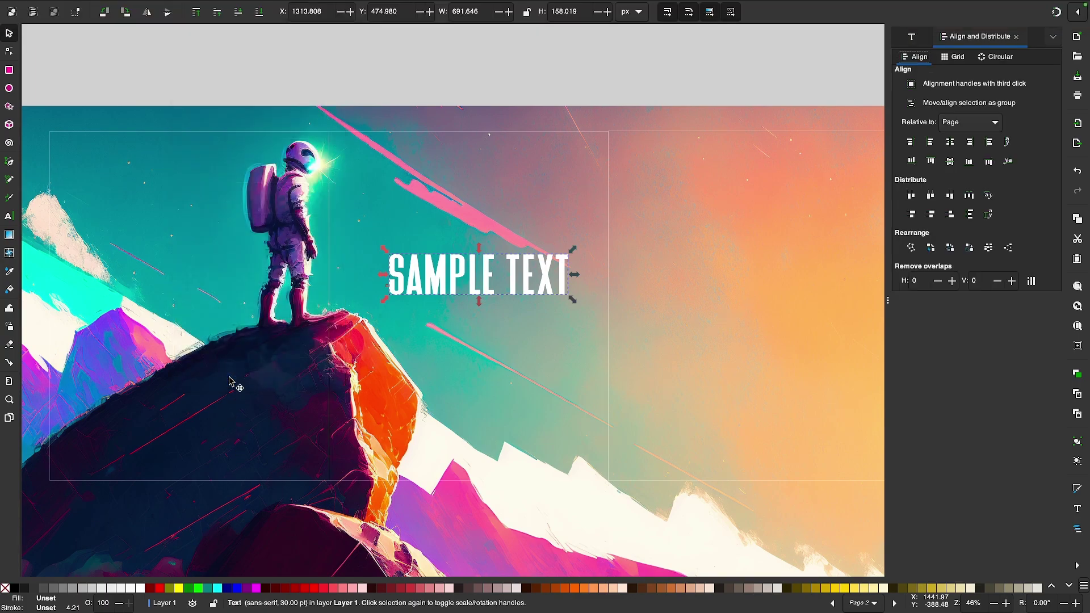
{"action": "left_click", "coordinate": [970, 130]}
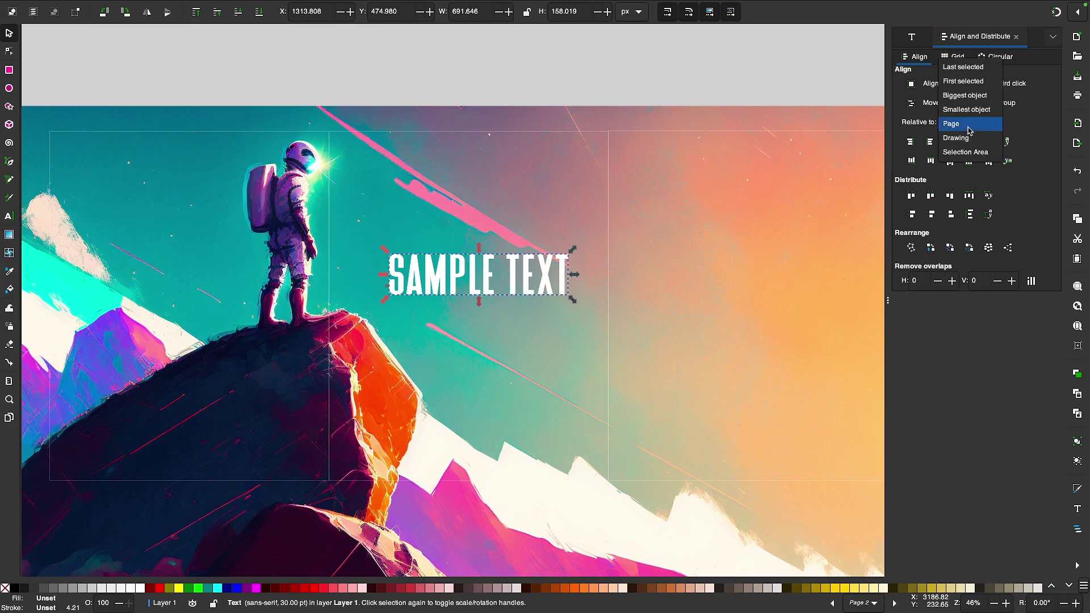
{"action": "left_click", "coordinate": [968, 130]}
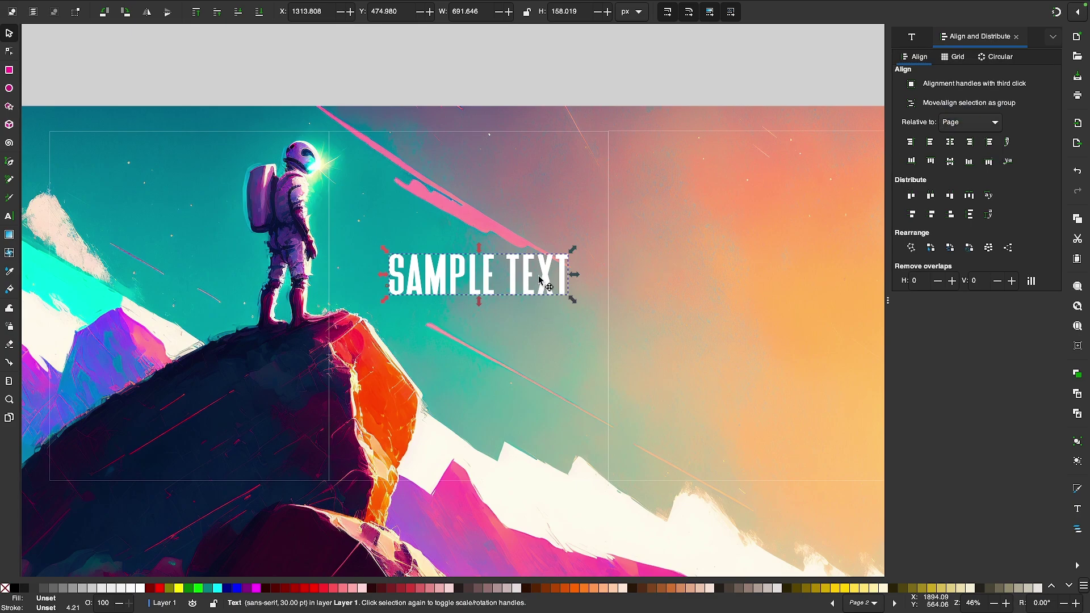
{"action": "left_click_drag", "start_coordinate": [544, 277], "coordinate": [538, 273]}
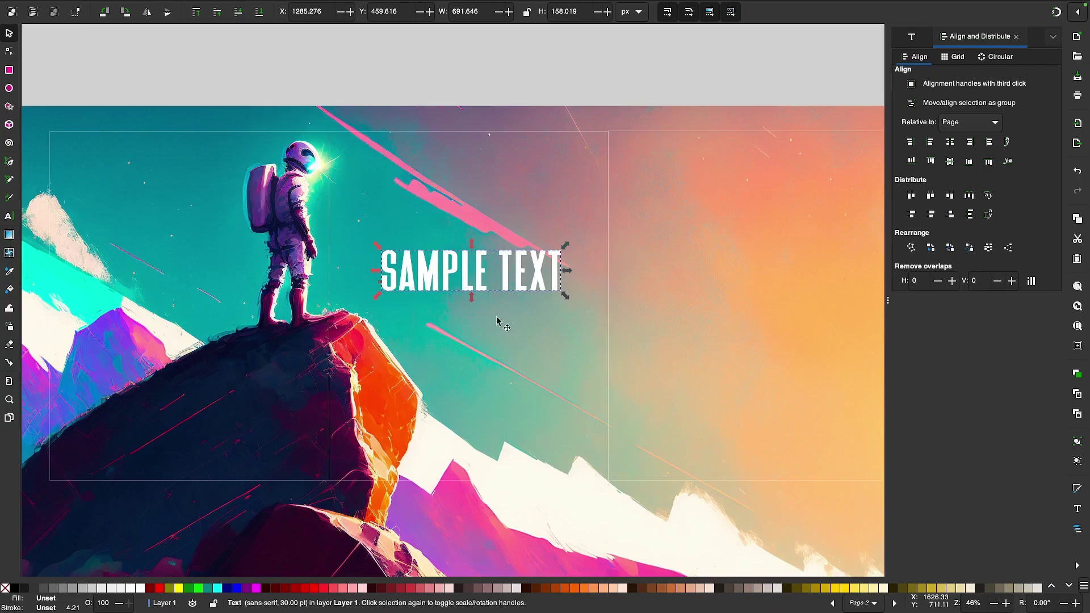
{"action": "left_click", "coordinate": [950, 142]}
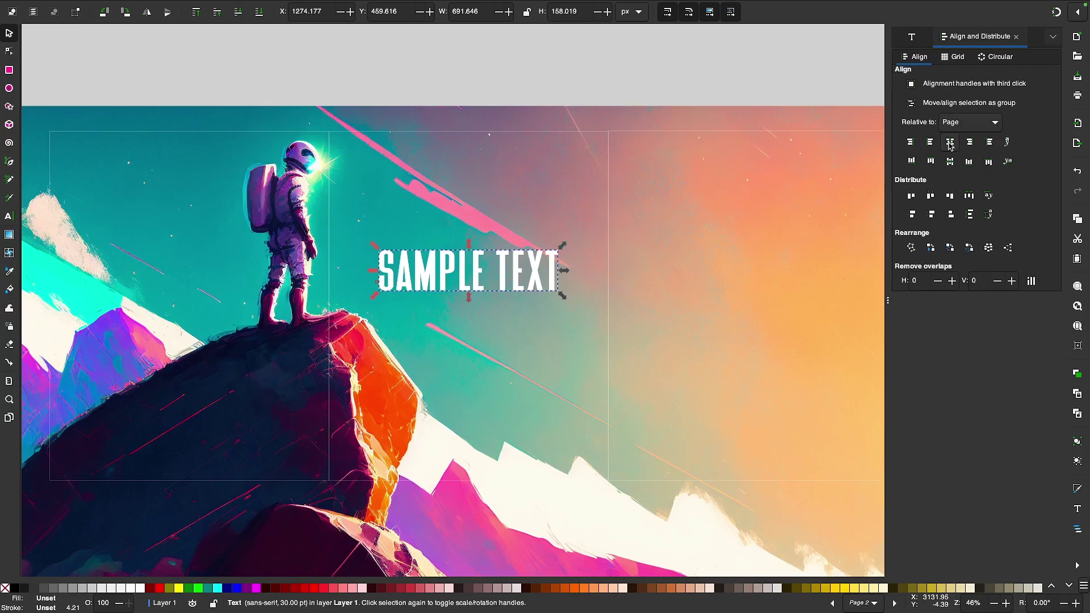
{"action": "left_click", "coordinate": [951, 162]}
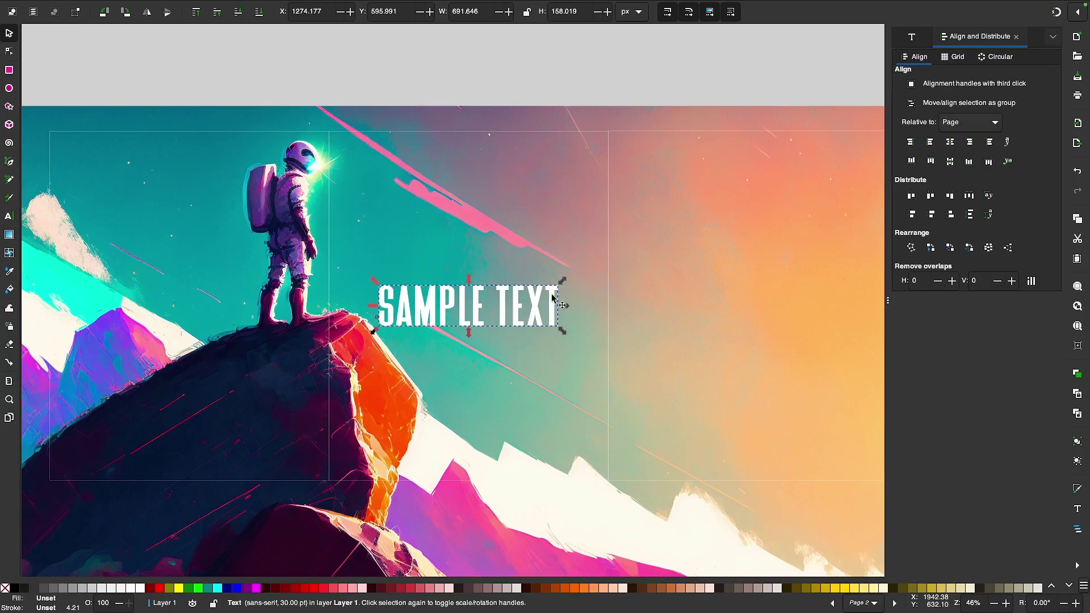
Duplicate SAMPLE TEXT onto the third page and center the copy on both axes
{"action": "scroll", "coordinate": [558, 301], "scroll_direction": "right", "scroll_amount": 1}
{"action": "scroll", "coordinate": [558, 302], "scroll_direction": "down", "scroll_amount": 1}
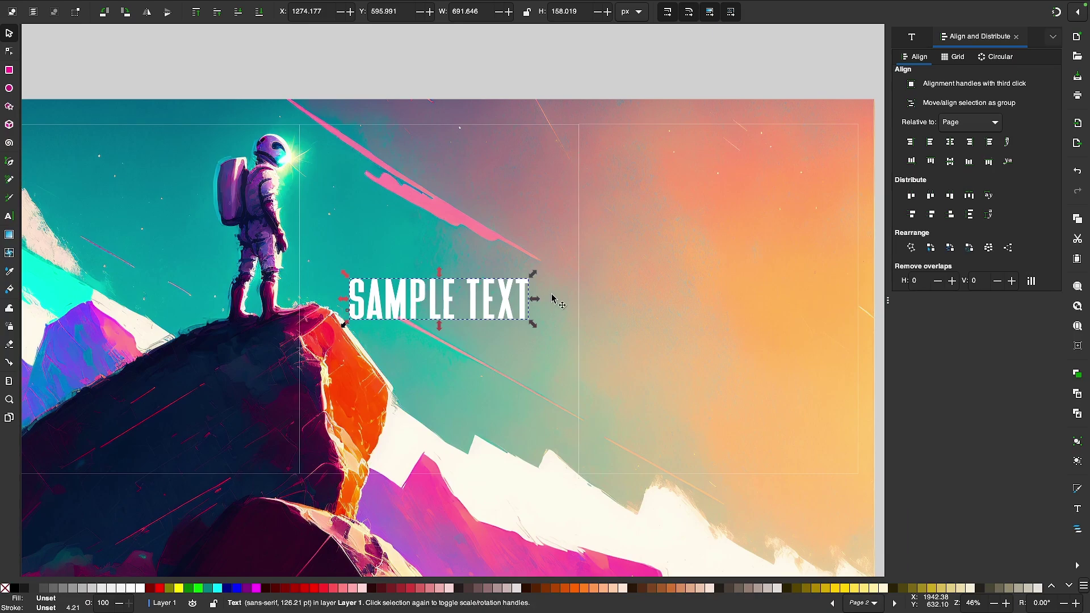
{"action": "scroll", "coordinate": [546, 301], "scroll_direction": "right", "scroll_amount": 2}
{"action": "key", "text": "ctrl+d"}
{"action": "left_click_drag", "start_coordinate": [458, 309], "coordinate": [738, 316]}
{"action": "left_click", "coordinate": [727, 248]}
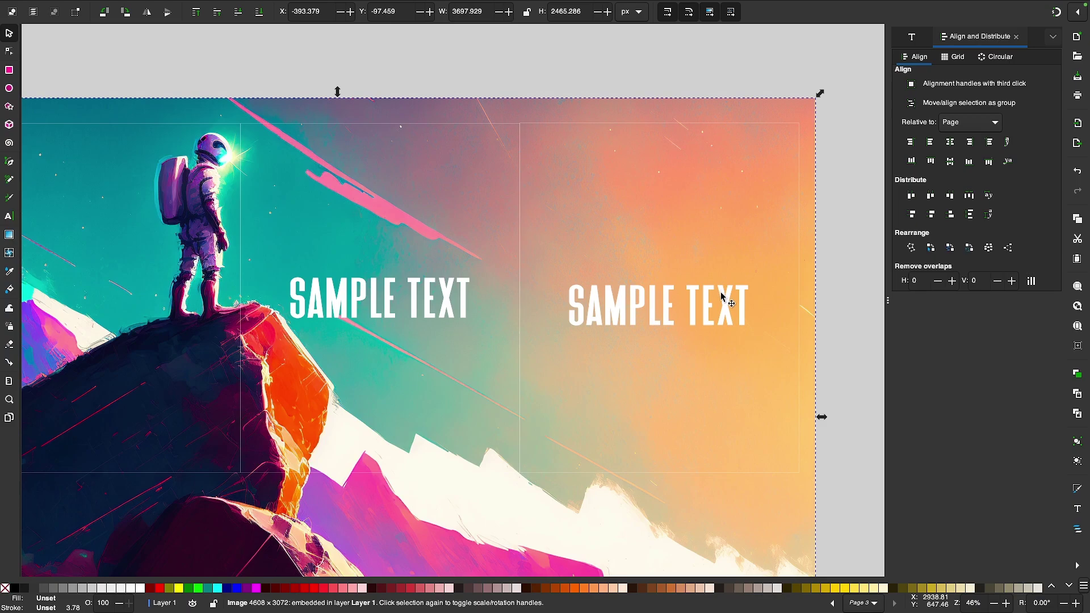
{"action": "left_click", "coordinate": [722, 321]}
{"action": "left_click", "coordinate": [949, 143]}
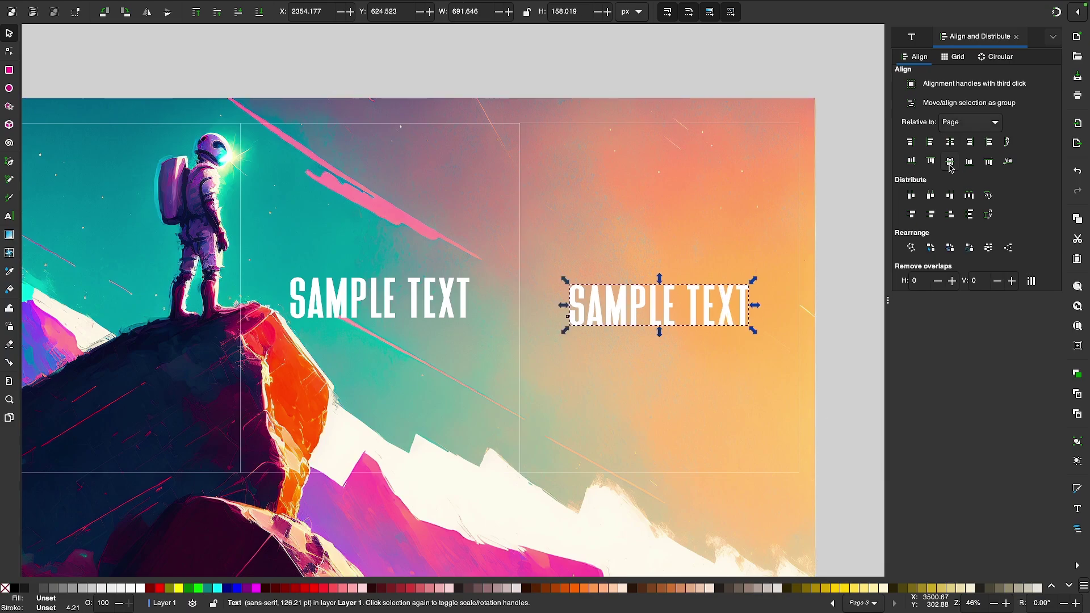
{"action": "left_click", "coordinate": [949, 161]}
{"action": "scroll", "coordinate": [706, 283], "scroll_direction": "down", "scroll_amount": 1}
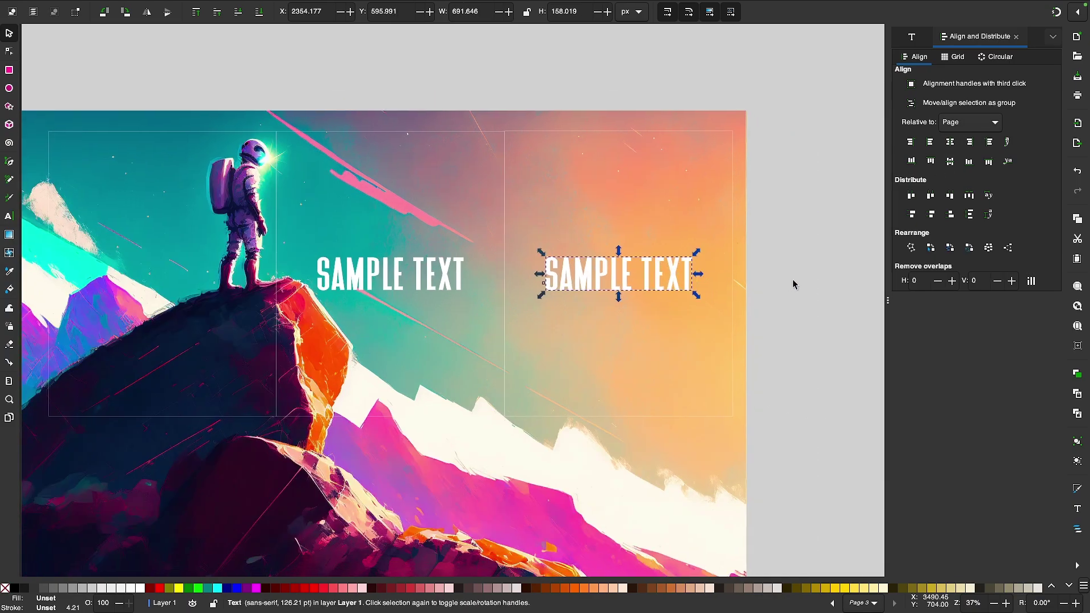
{"action": "left_click", "coordinate": [817, 287]}
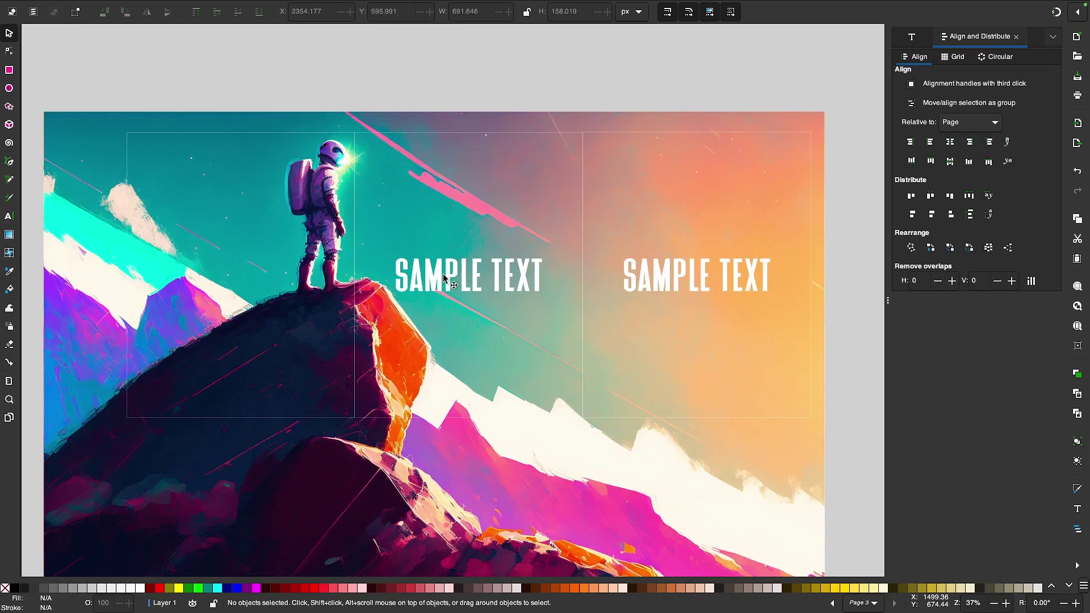
Set Export to batch-export all three pages as PNG at 96 DPI and choose the save location
{"action": "left_click", "coordinate": [81, 6]}
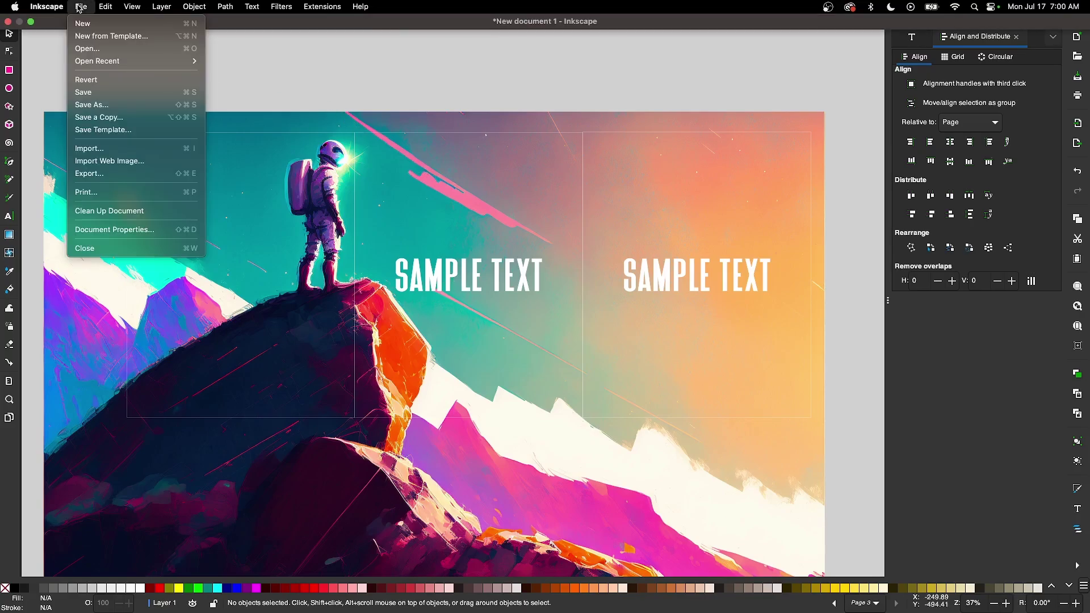
{"action": "left_click", "coordinate": [117, 174]}
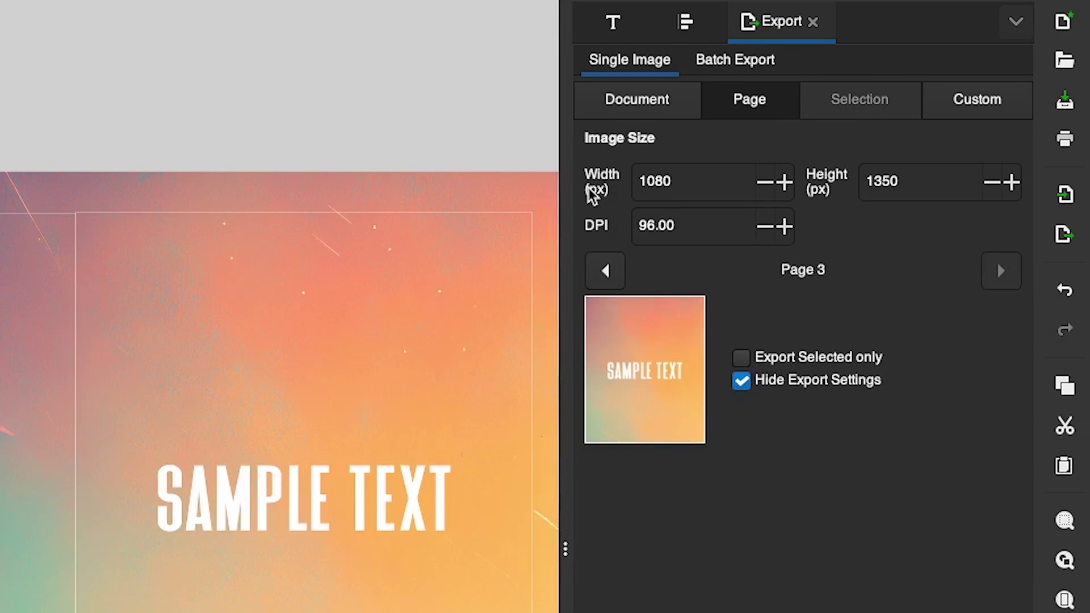
{"action": "left_click", "coordinate": [722, 68]}
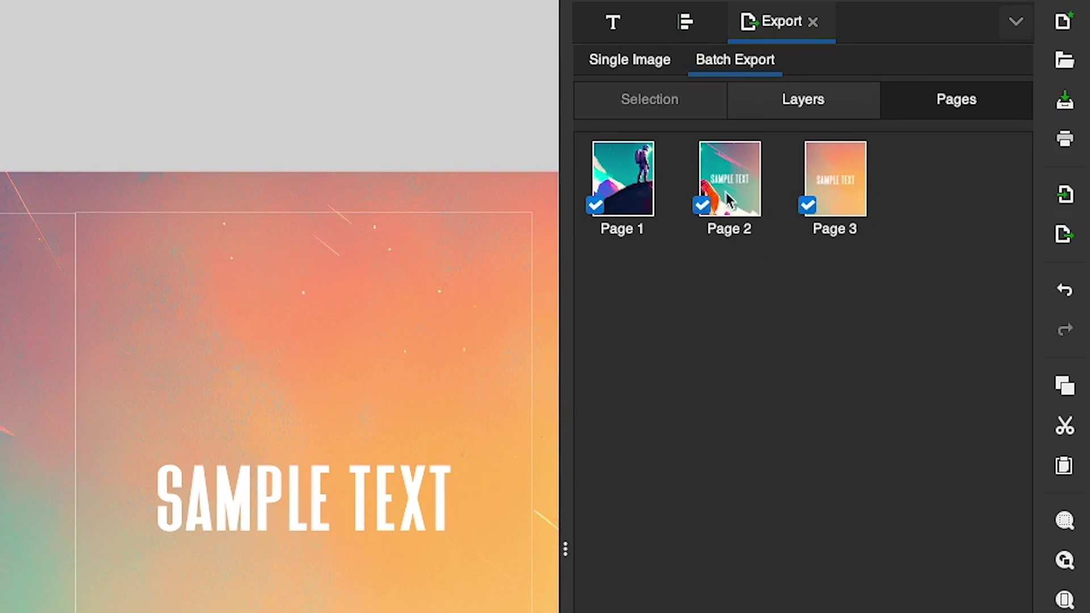
{"action": "left_click", "coordinate": [702, 204]}
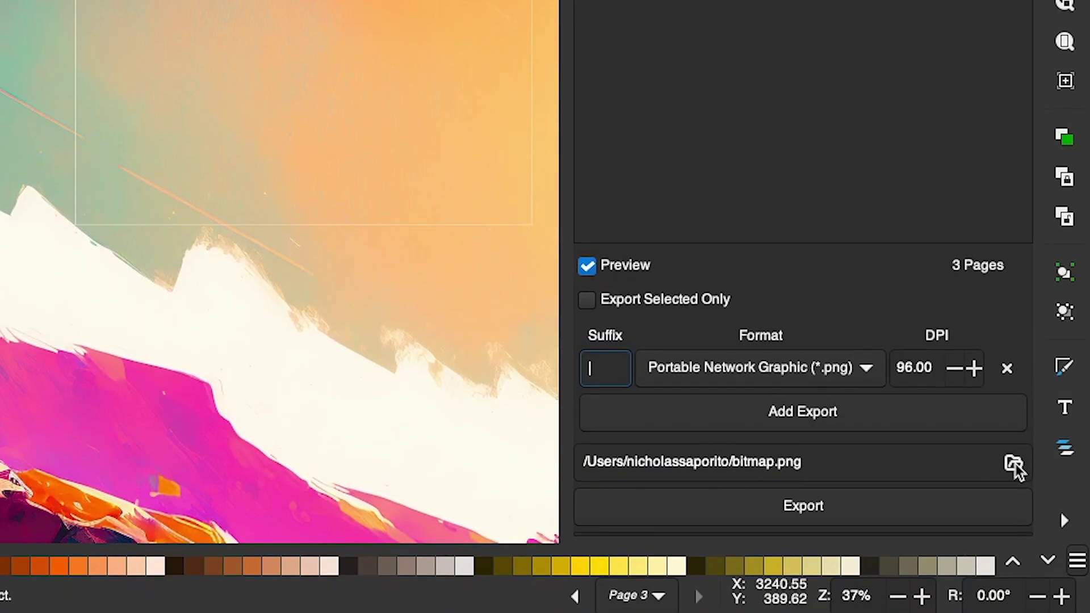
{"action": "left_click", "coordinate": [1013, 464]}
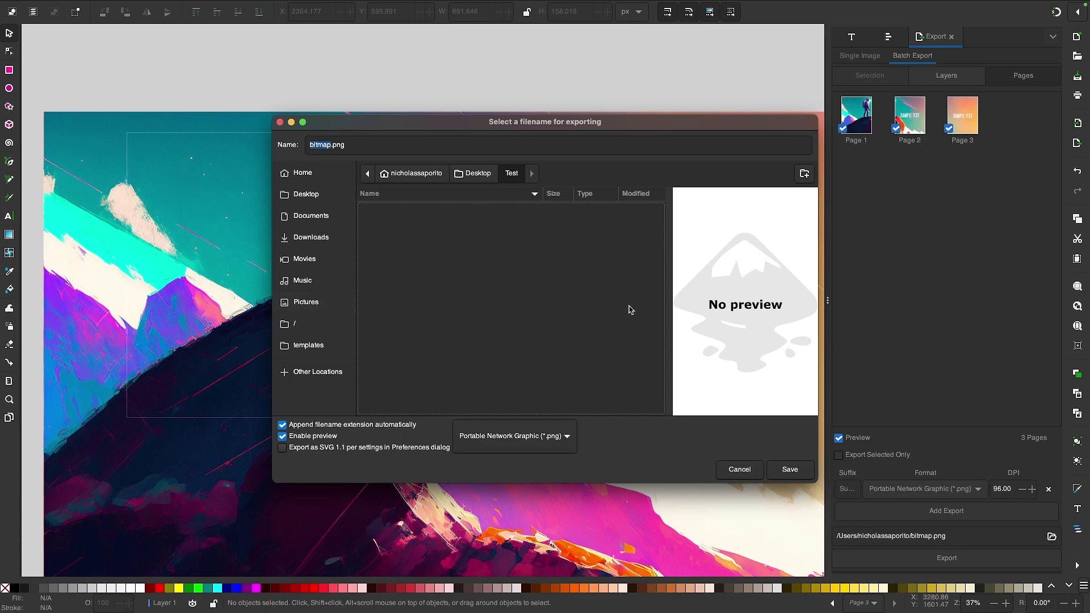
Keep Portable Network Graphic (*.png) as the export file type
{"action": "left_click", "coordinate": [568, 437]}
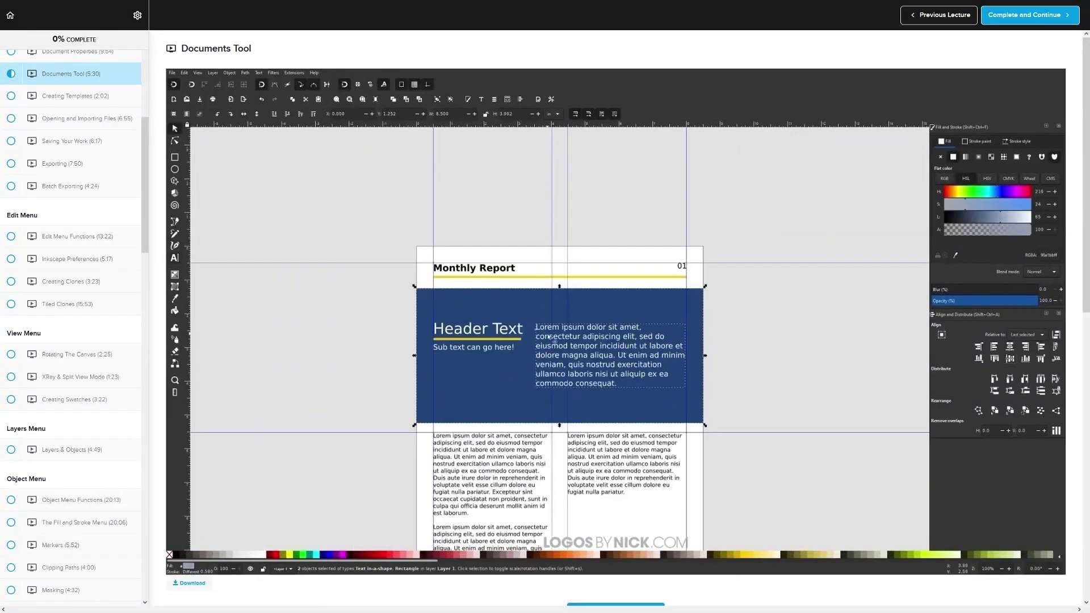
Scroll down the Logos By Nick course page toward the Envelope Deformation lecture
{"action": "scroll", "coordinate": [1017, 260], "scroll_direction": "down", "scroll_amount": 12}
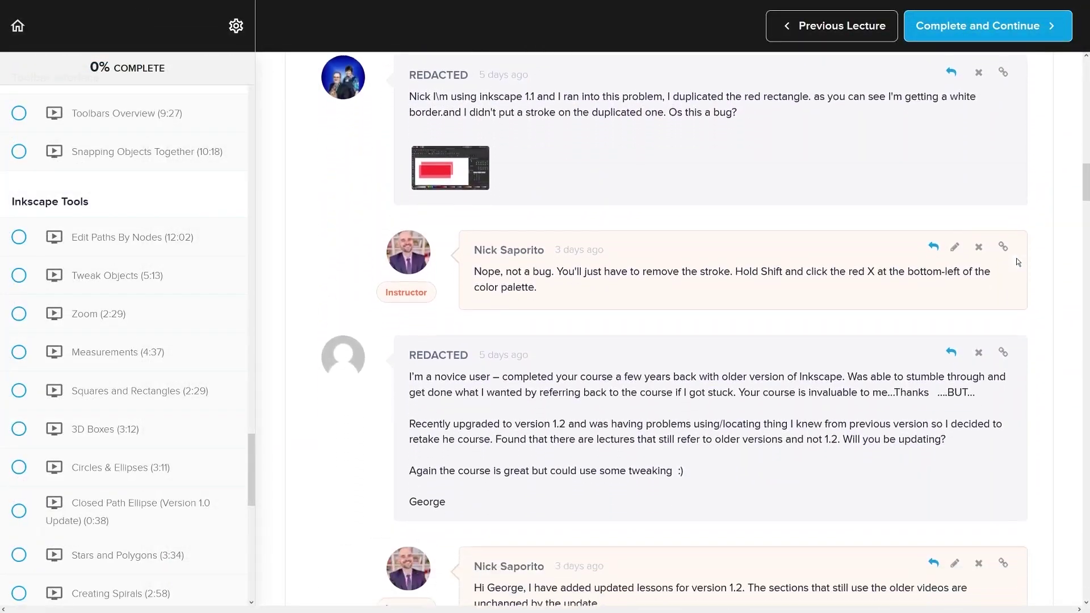